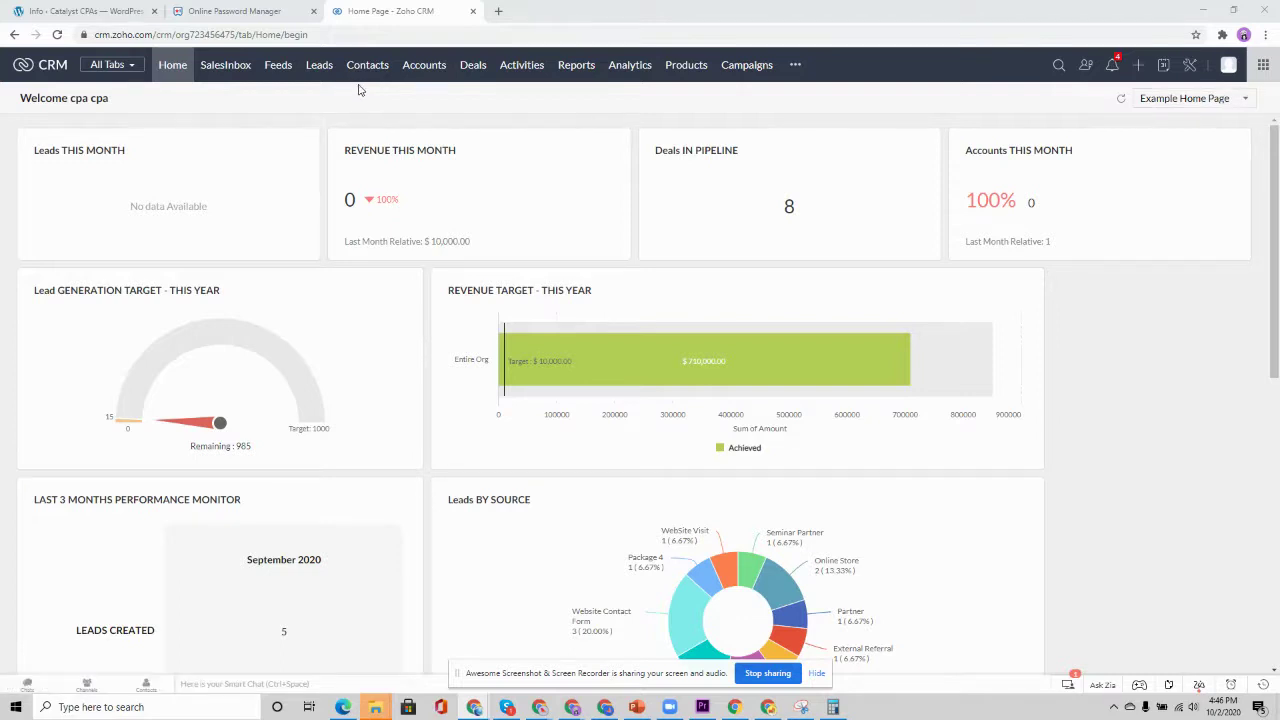
Browse the Zoho-made Marketplace apps, scrolling past Zoho Webinar, Backstage, Projects, Desk and Finance Suite
left_click(1190, 66)
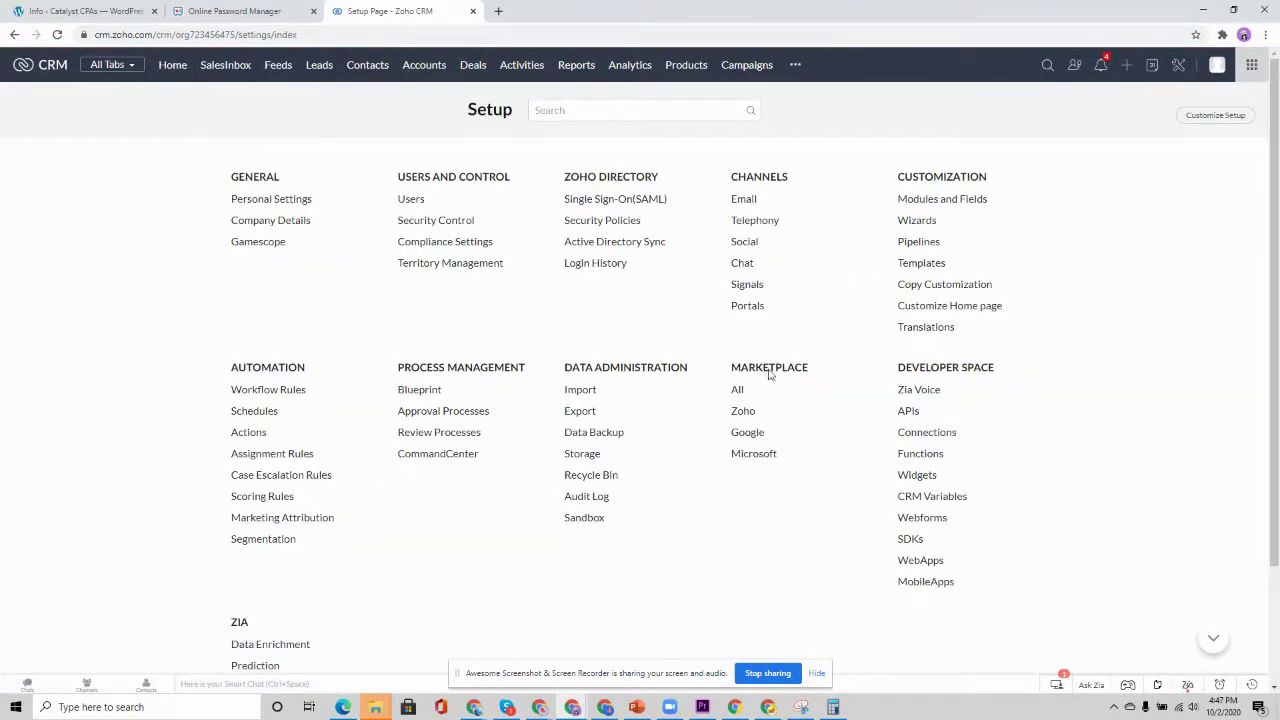
left_click(742, 413)
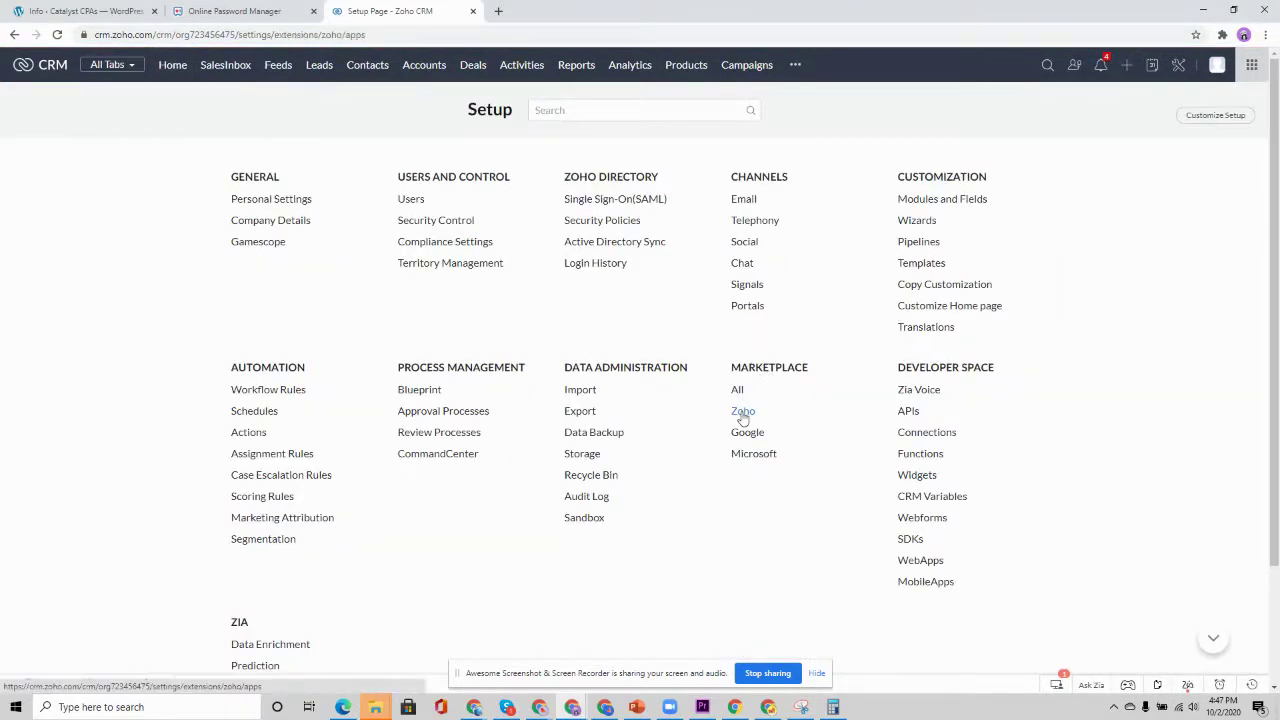
scroll(707, 399, "down", 2)
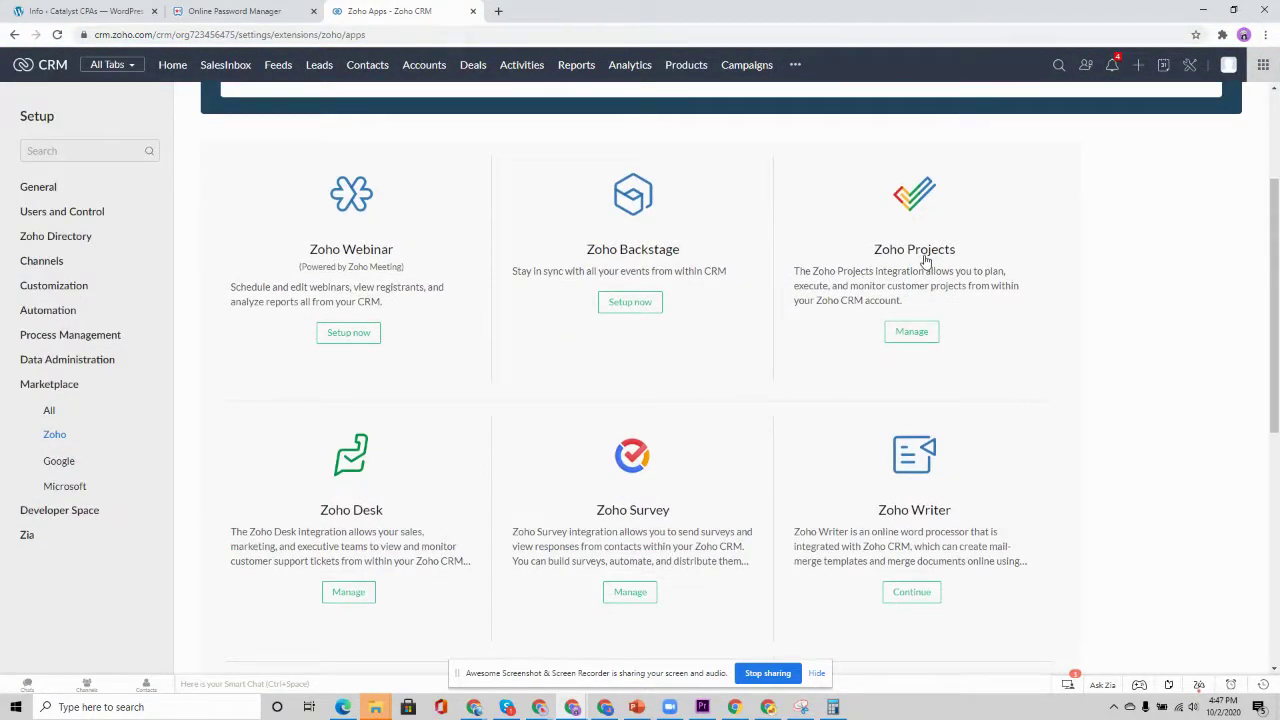
scroll(375, 530, "down", 1)
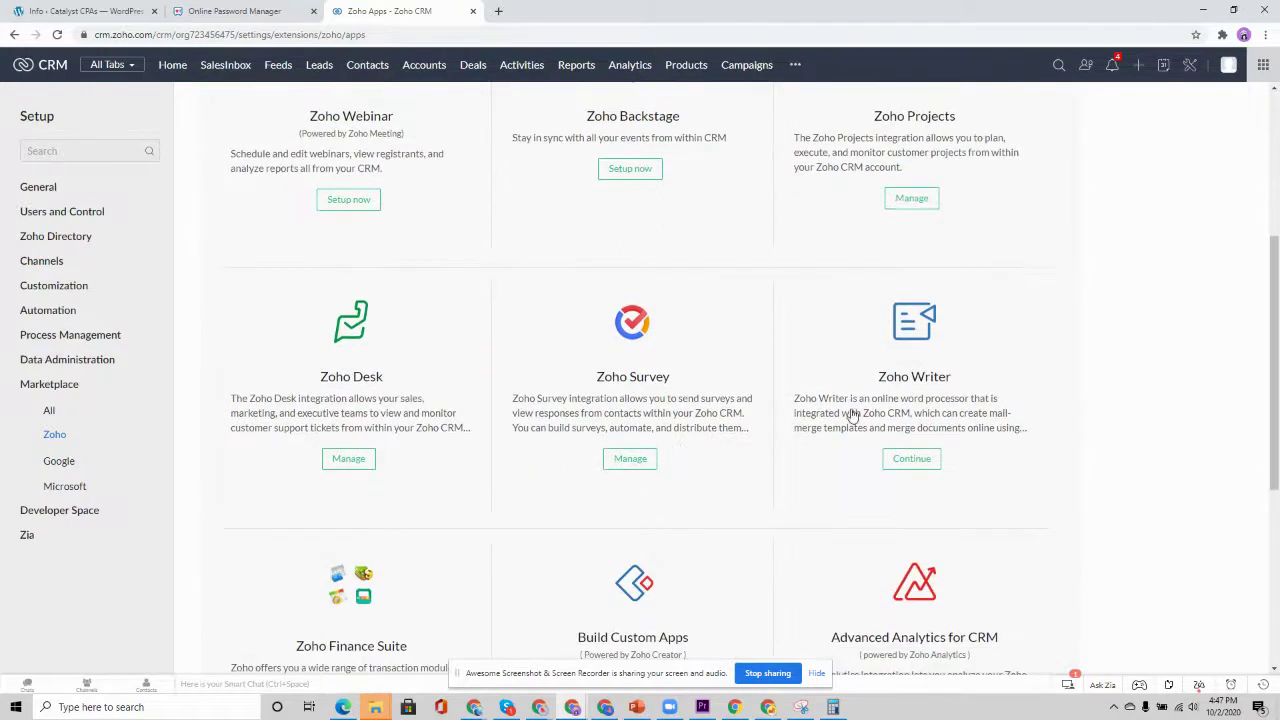
scroll(480, 494, "down", 2)
scroll(358, 447, "down", 1)
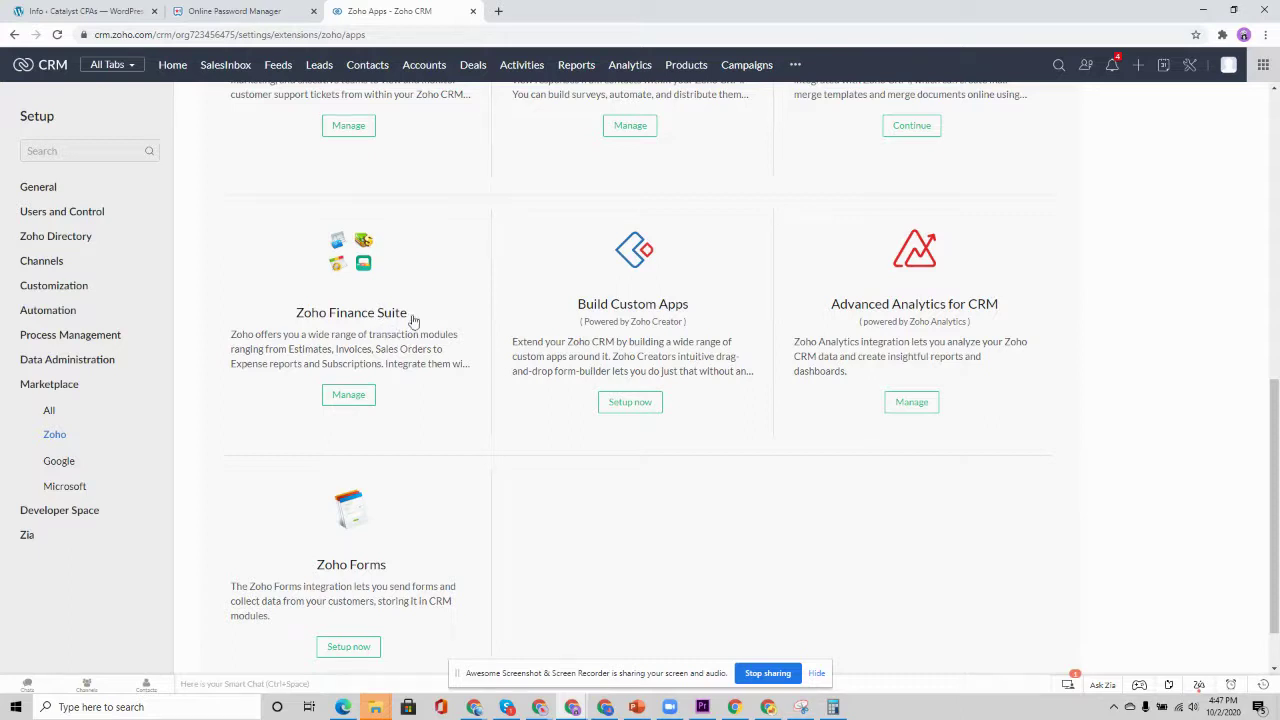
scroll(398, 300, "up", 1)
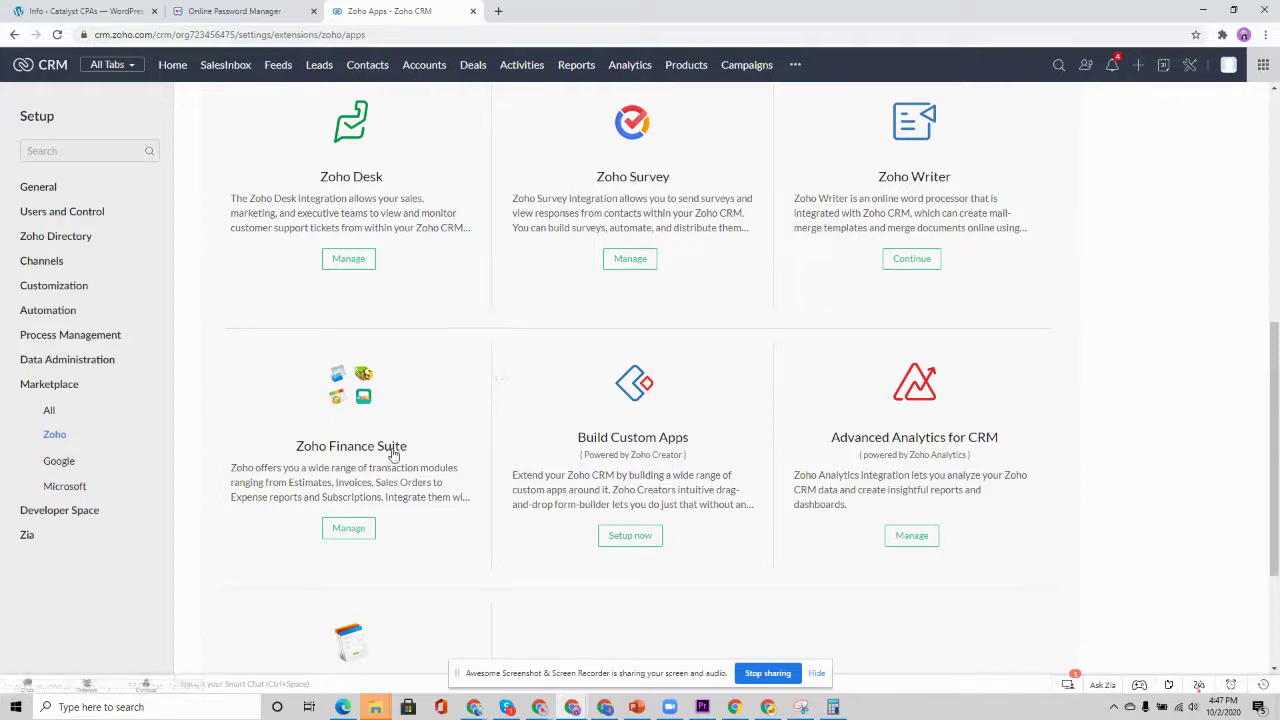
scroll(430, 425, "up", 1)
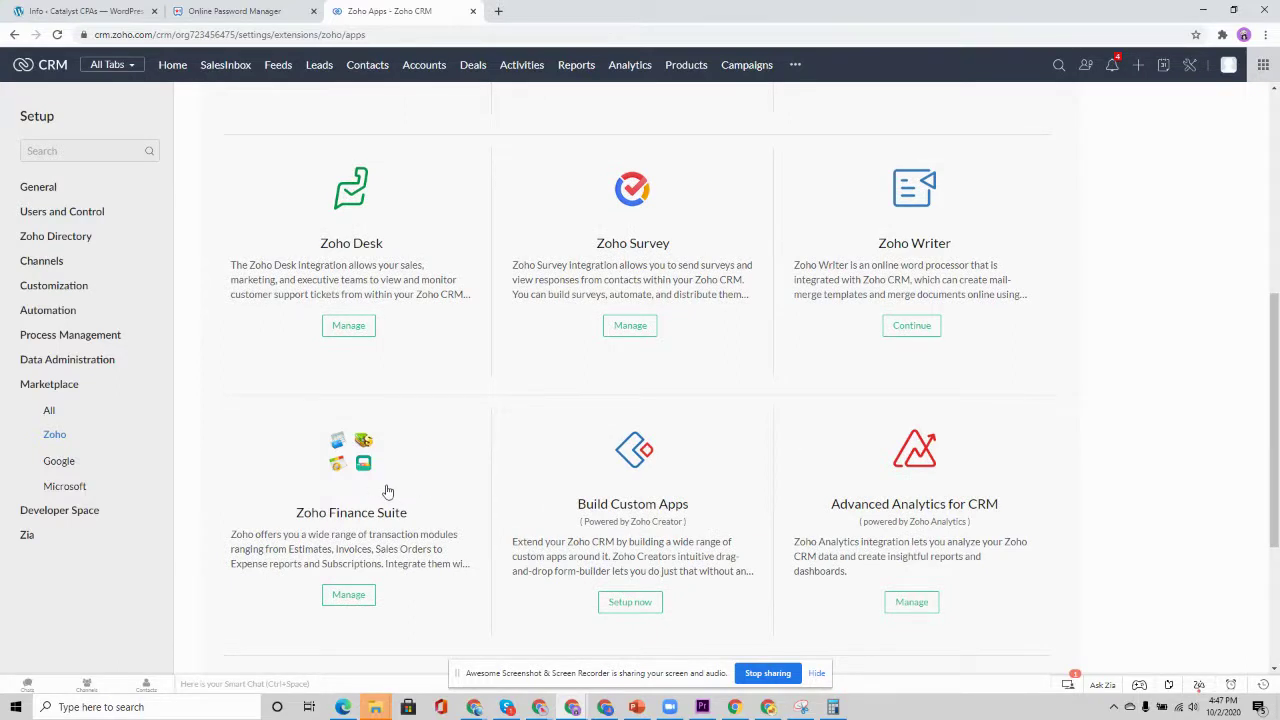
scroll(388, 491, "up", 7)
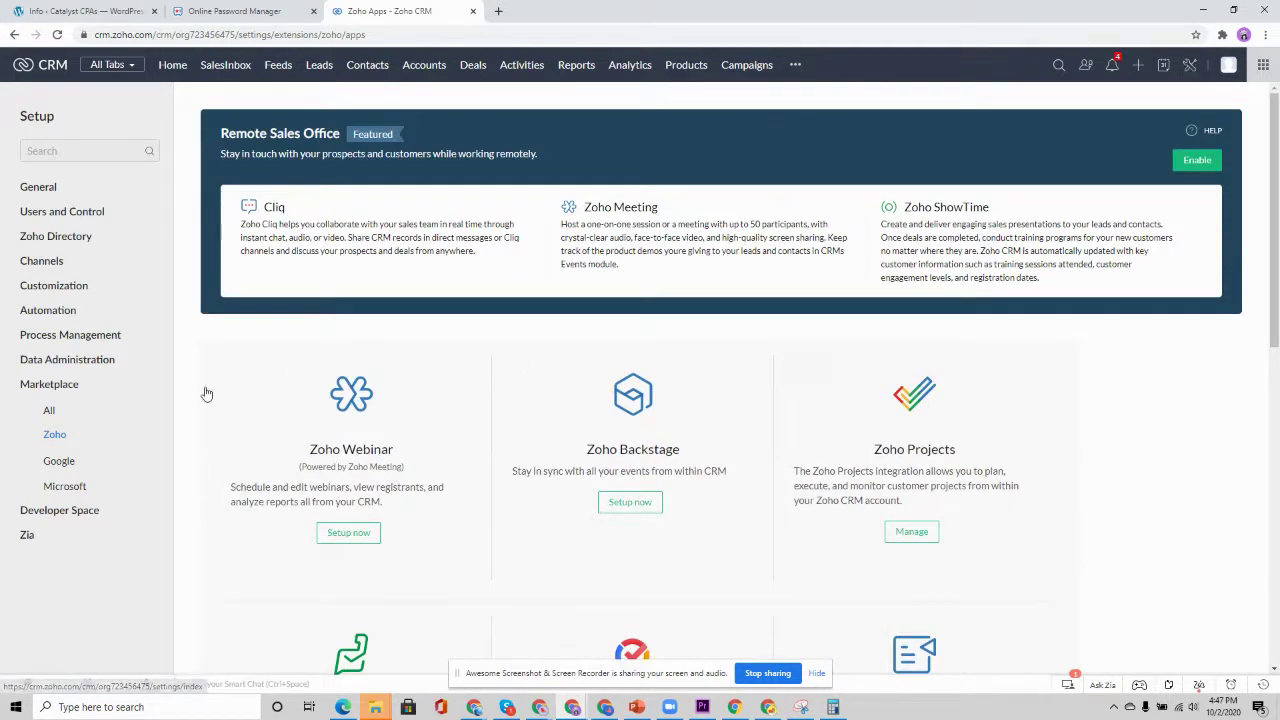
Search all extensions for 'sign', review Zoho Sign for Zoho CRM, then return to the full list
left_click(50, 413)
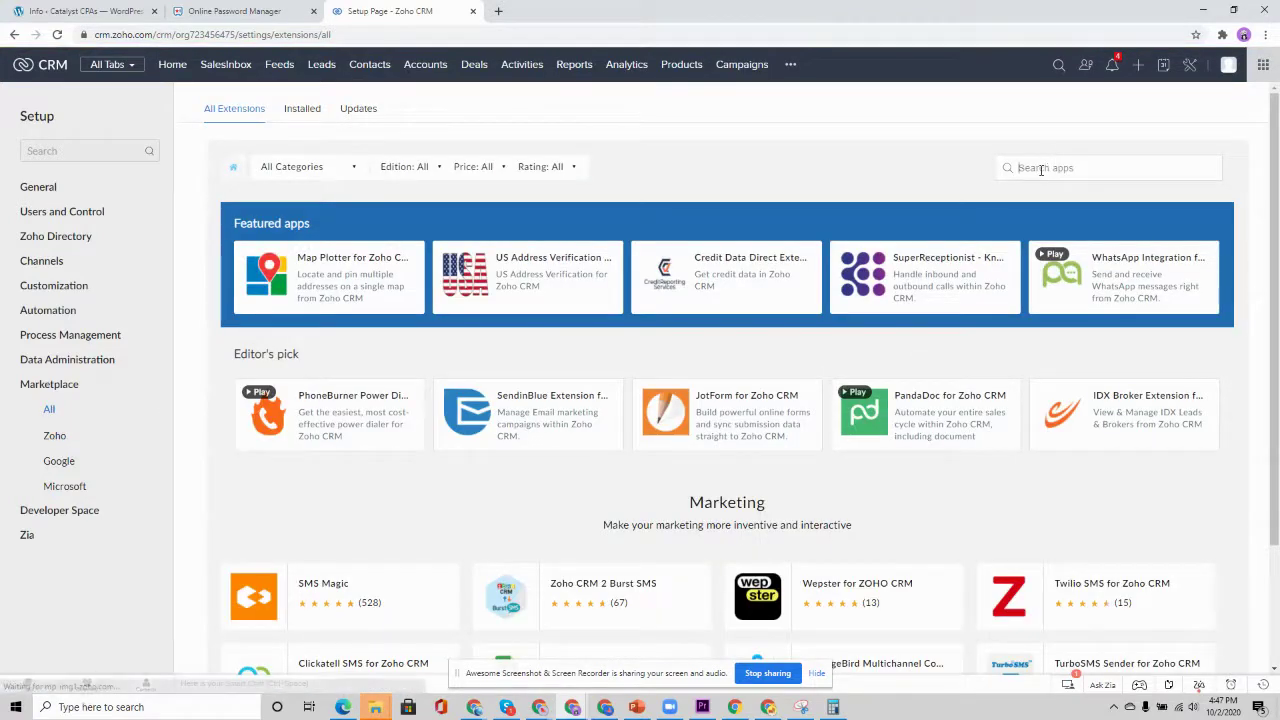
left_click(1041, 170)
type("sign")
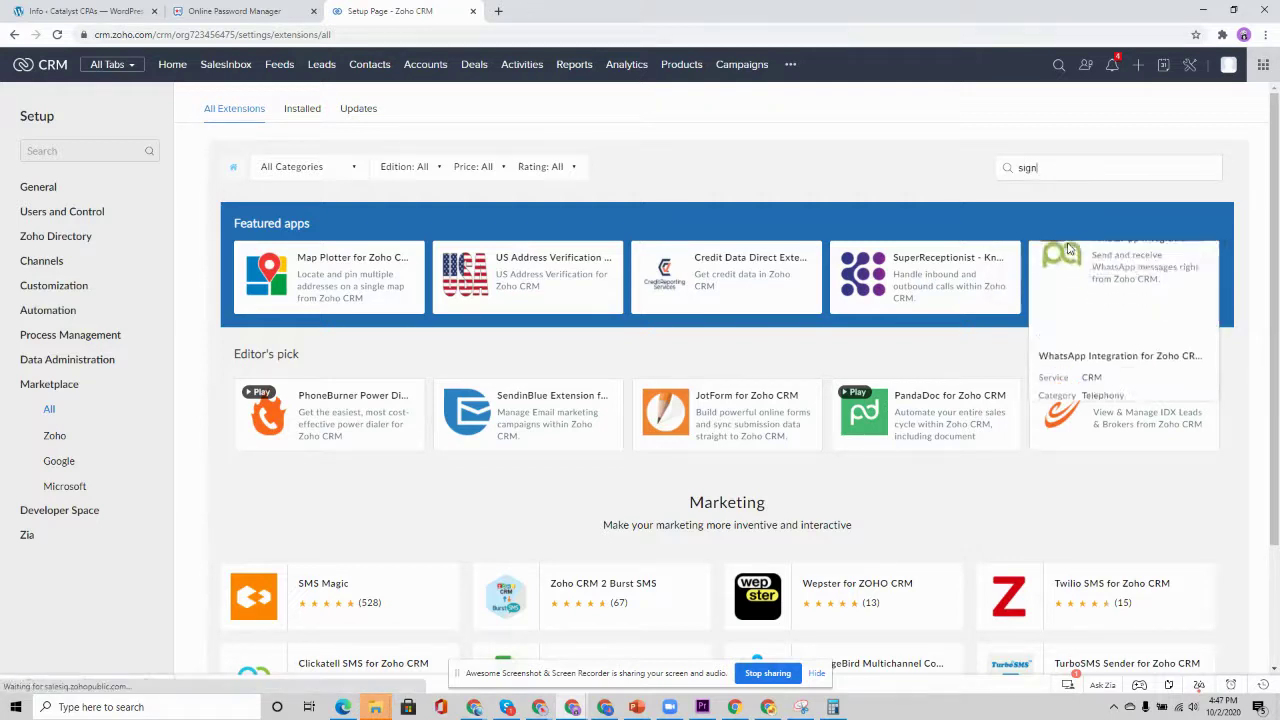
left_click(1060, 238)
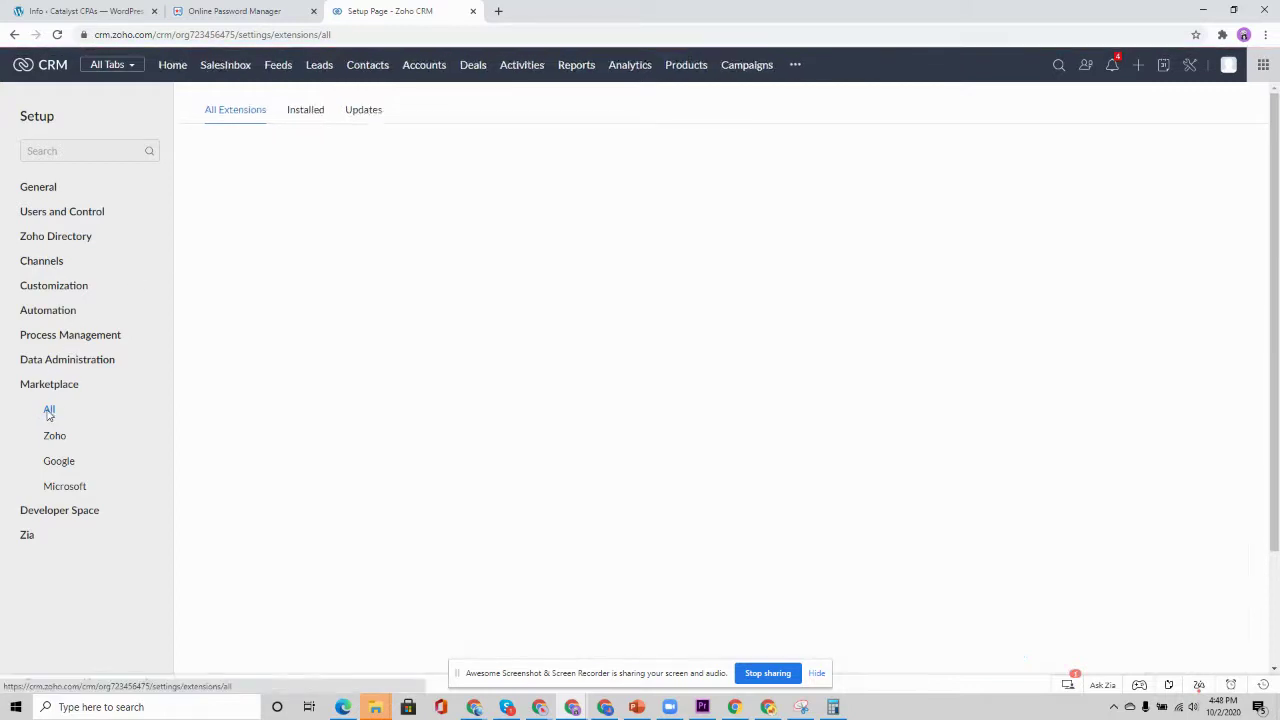
left_click(49, 410)
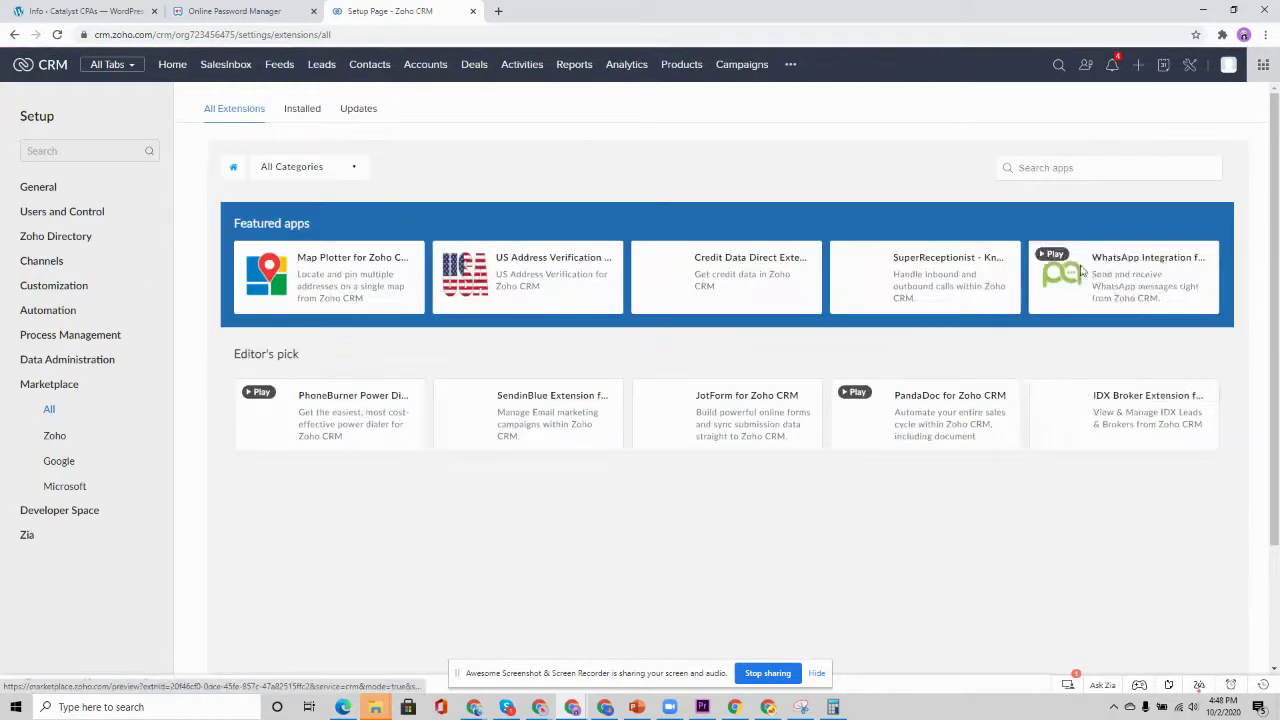
Search 'workdr' to review Zoho Workdrive For Zoho CRM, then view the Installed extensions
left_click(1073, 167)
type("workdrive")
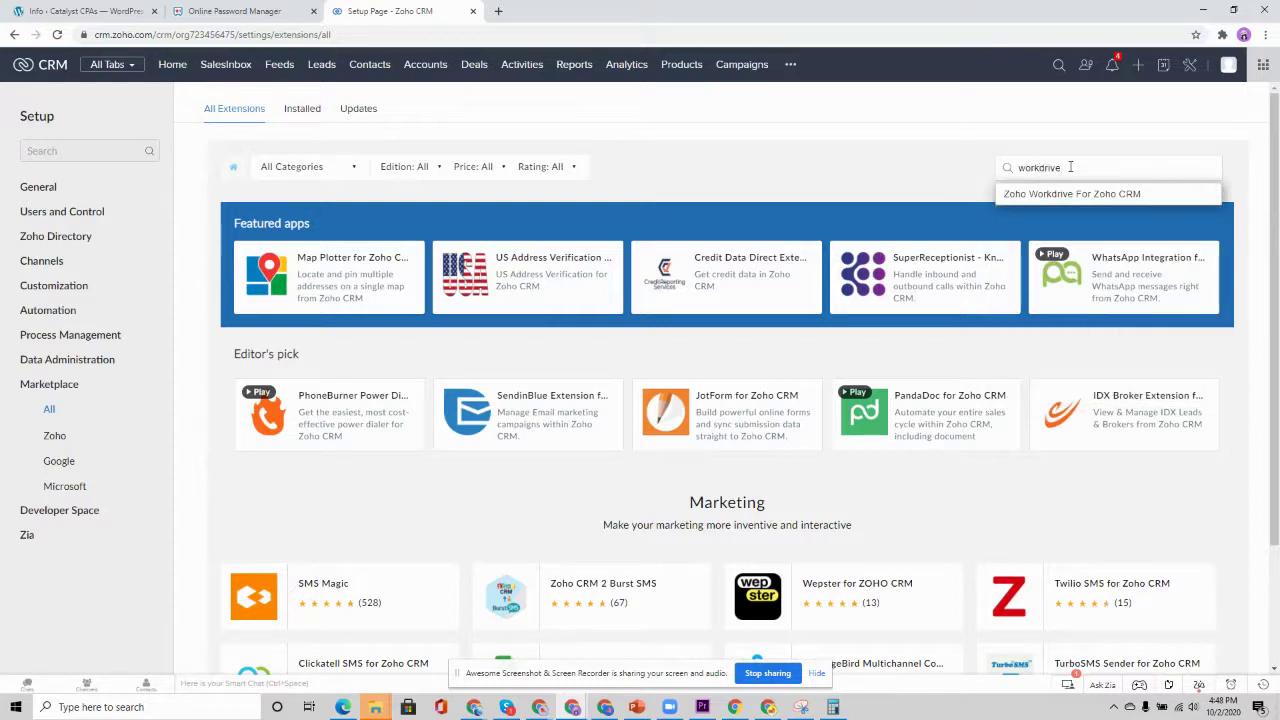
left_click(1028, 196)
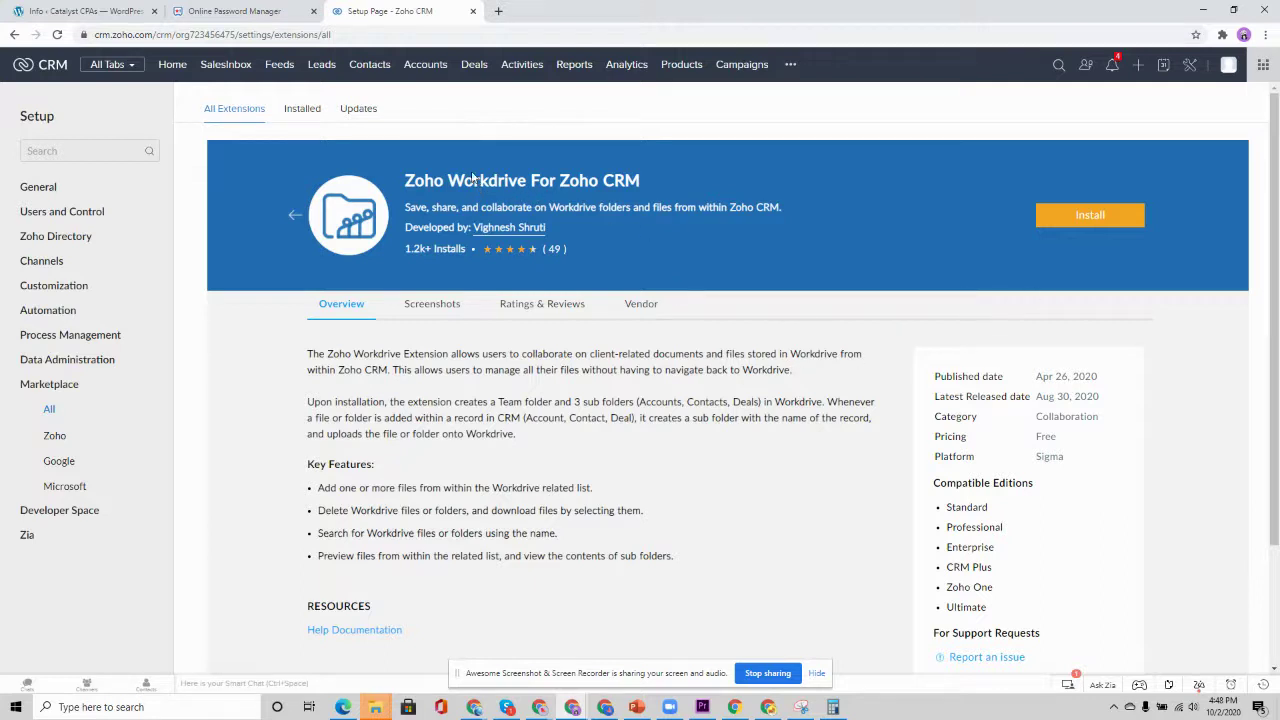
left_click(305, 113)
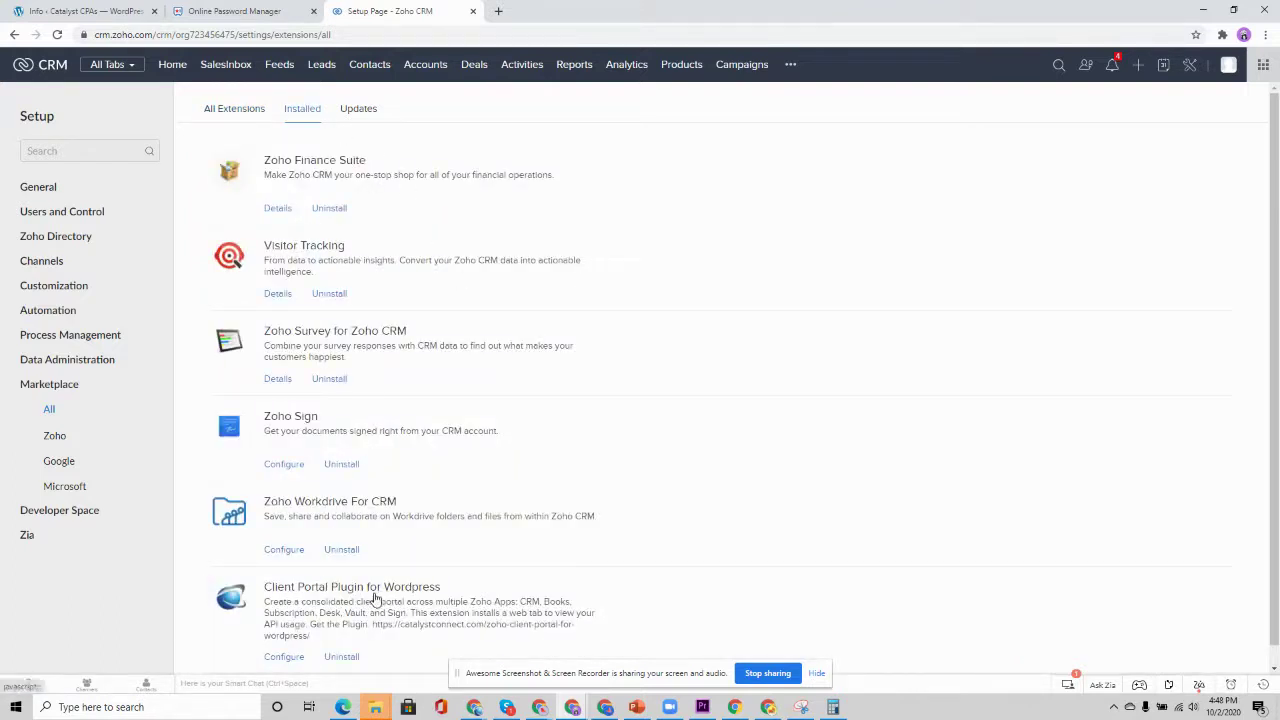
Look up 'client por' in All Extensions, then configure Client Portal Plugin for Wordpress from Installed
left_click(214, 111)
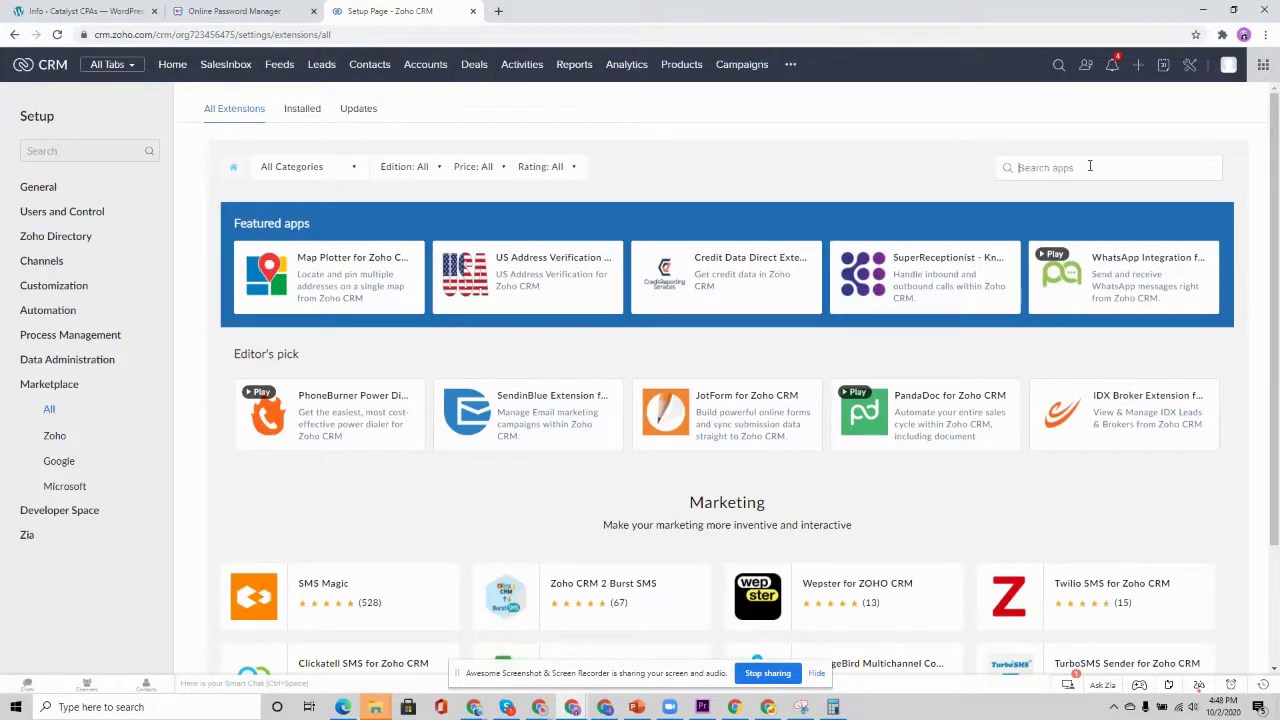
type("client")
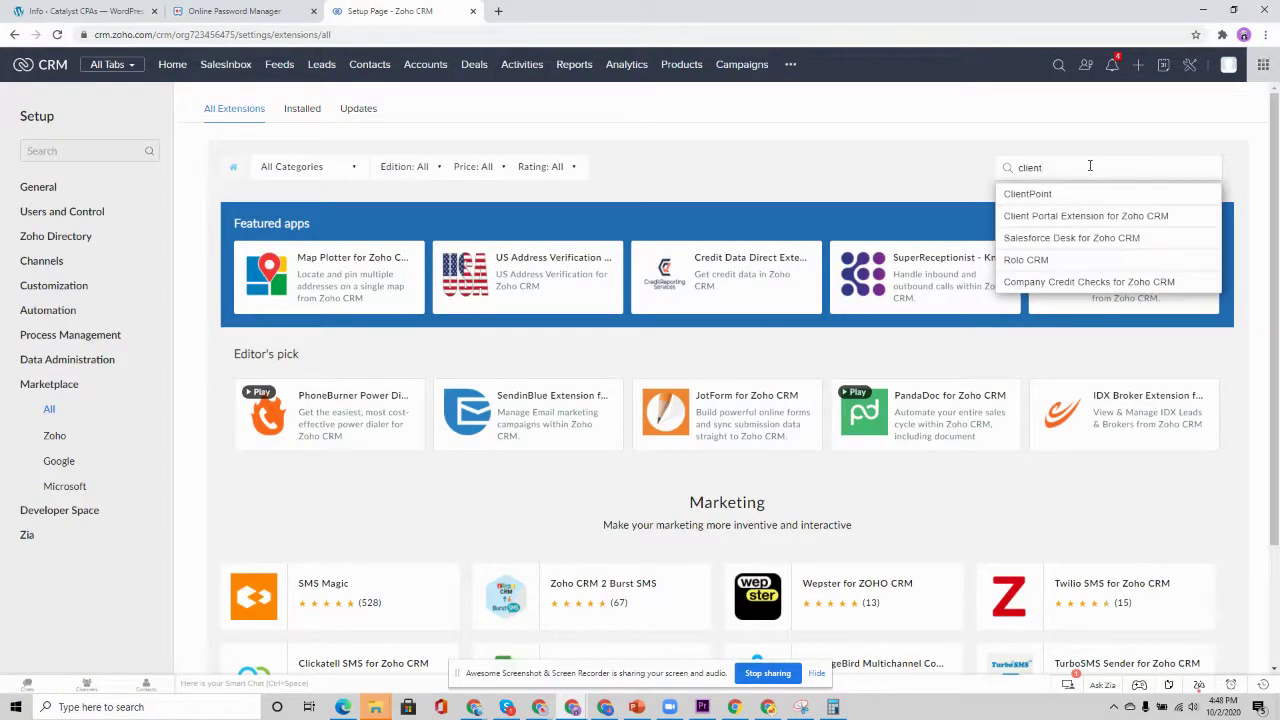
type(" por")
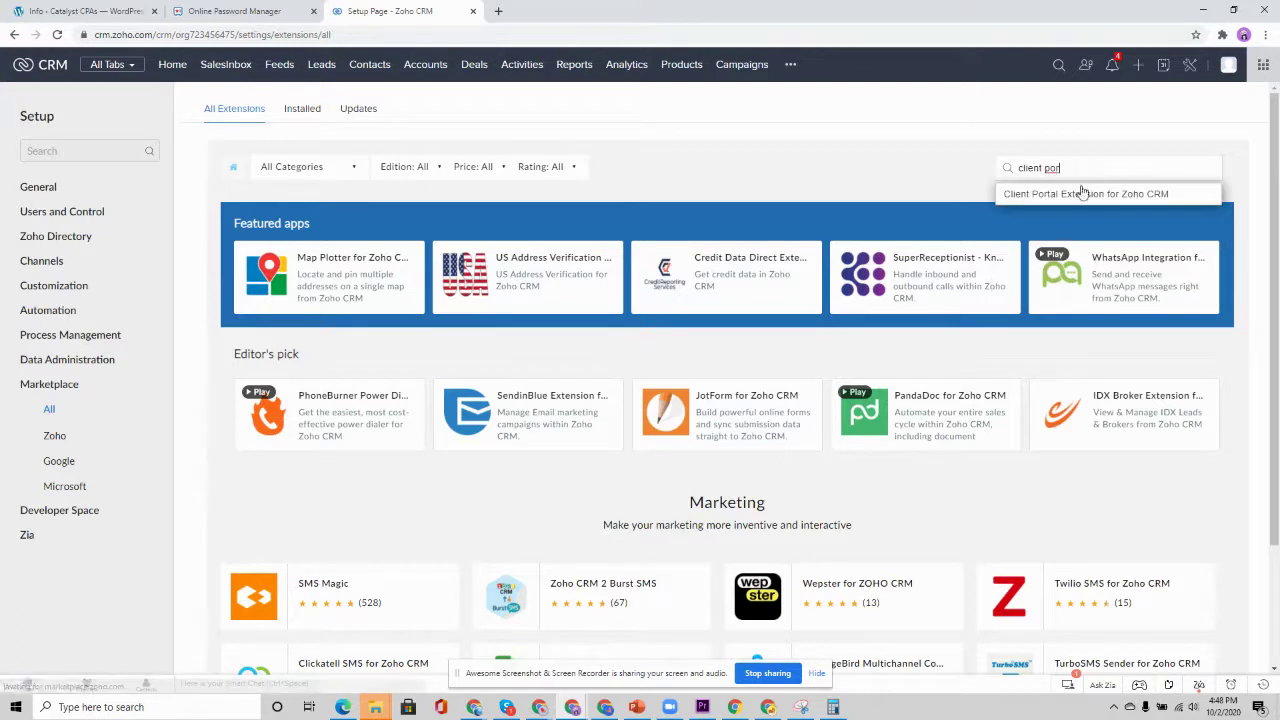
left_click(1082, 193)
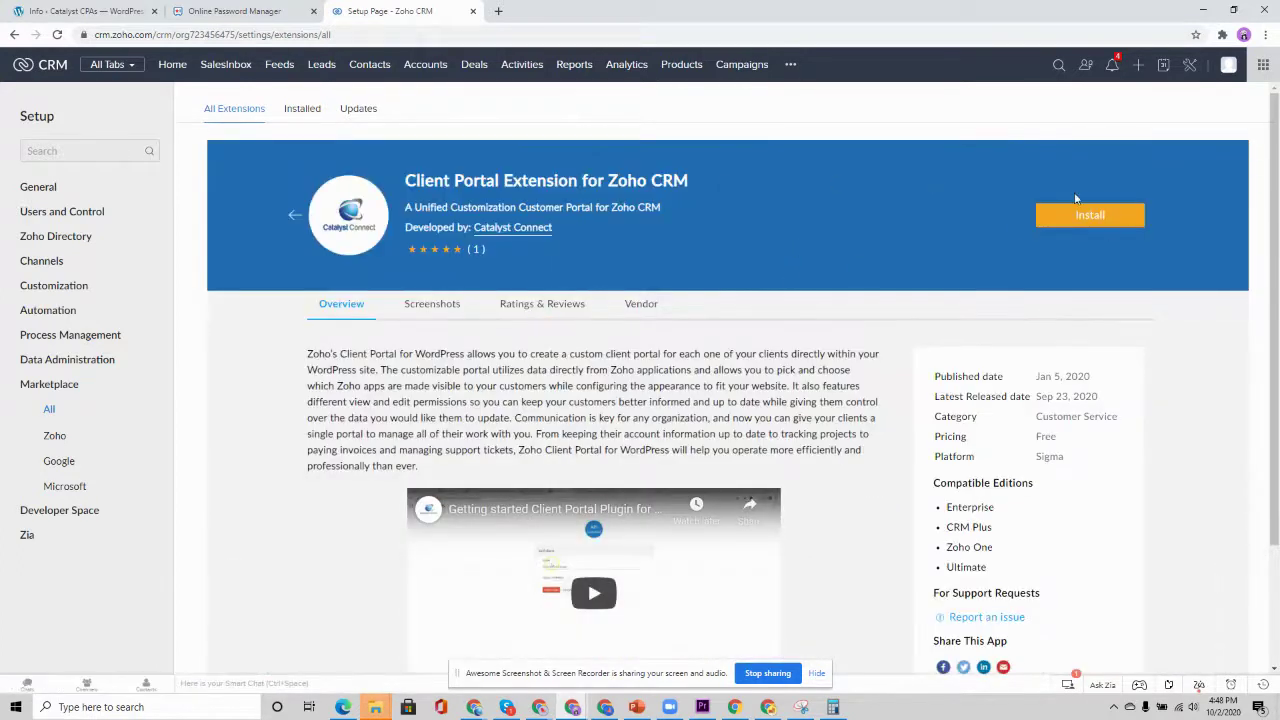
left_click(290, 111)
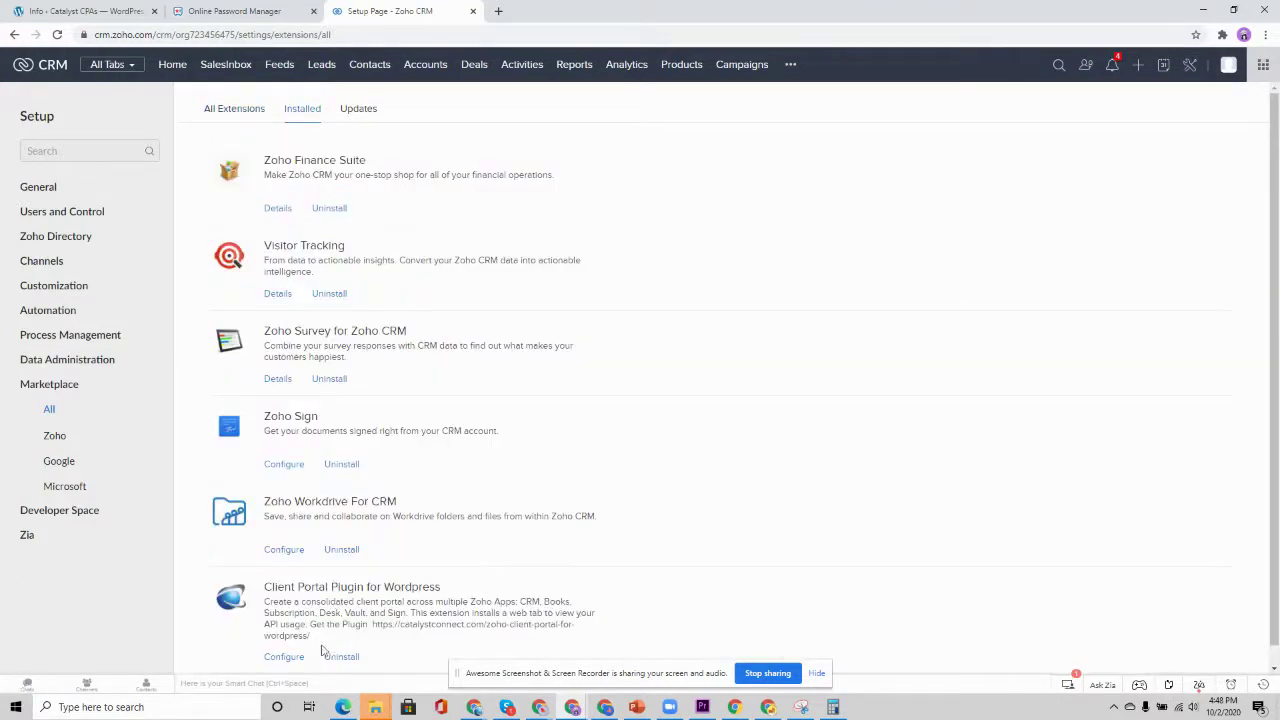
left_click(291, 659)
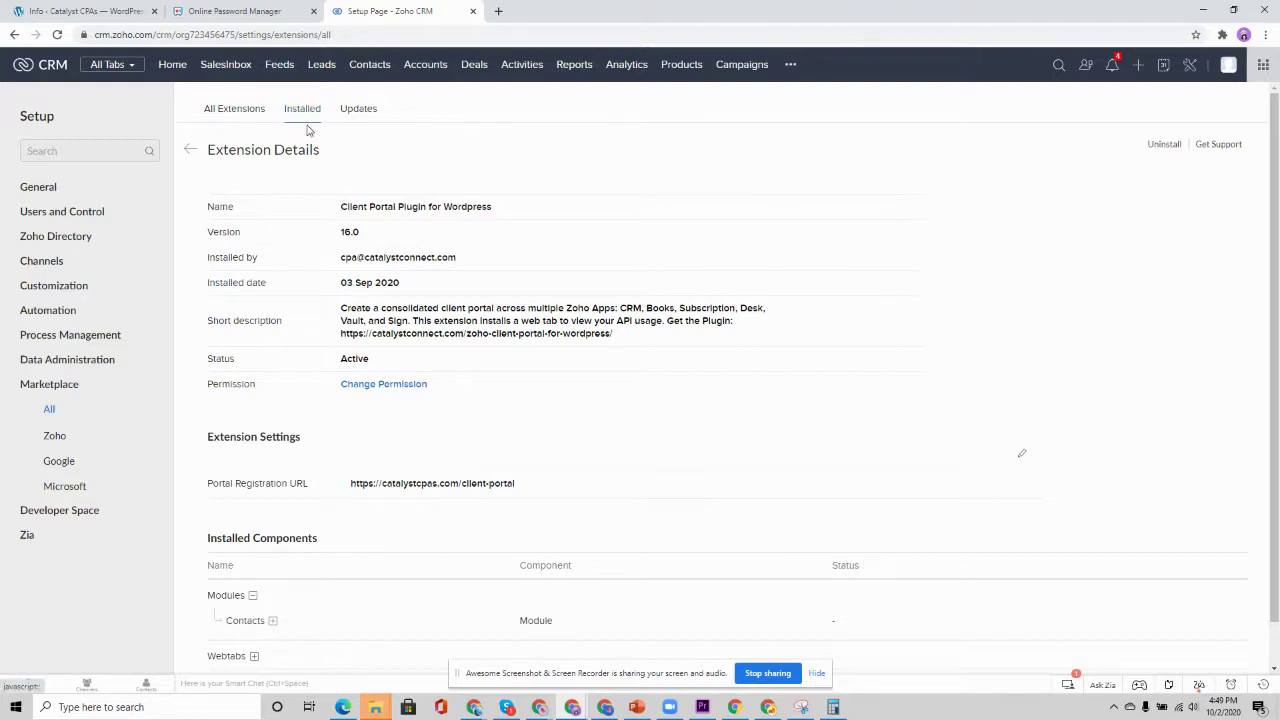
Expand the Contacts, Webtabs and Email Templates groups under the extension's Installed Components
scroll(440, 520, "down", 1)
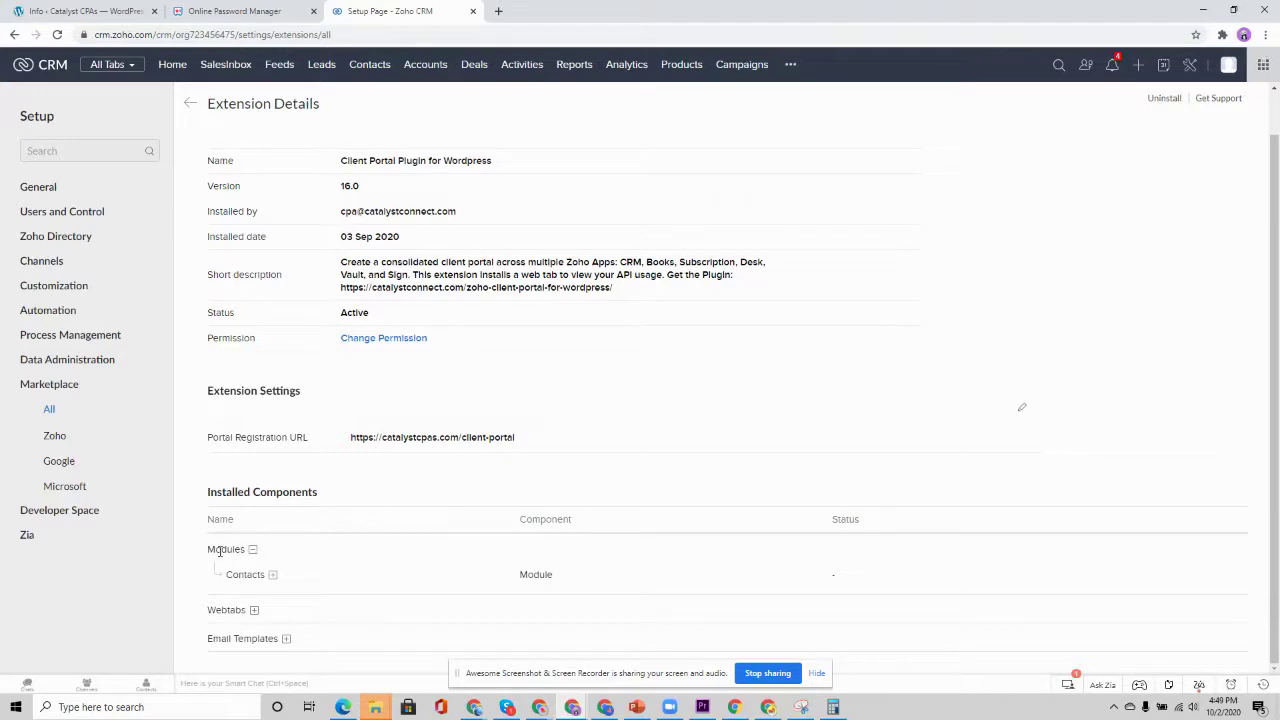
left_click(272, 574)
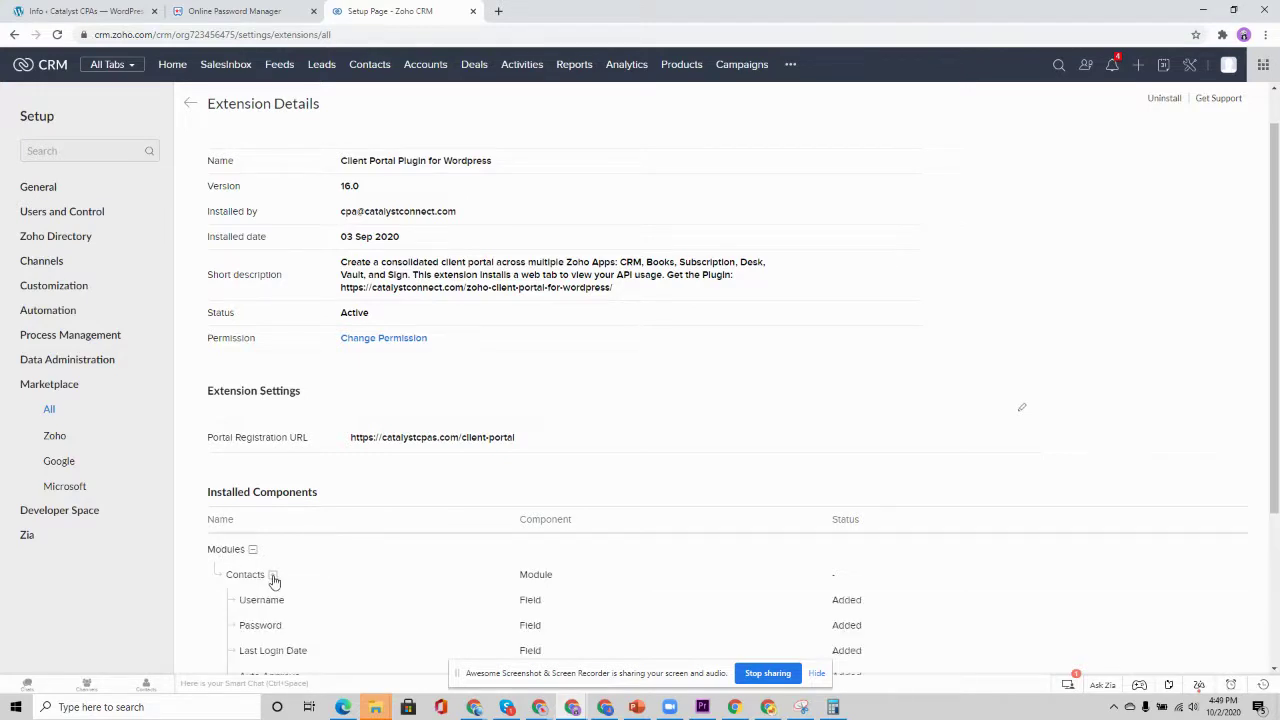
scroll(371, 583, "down", 2)
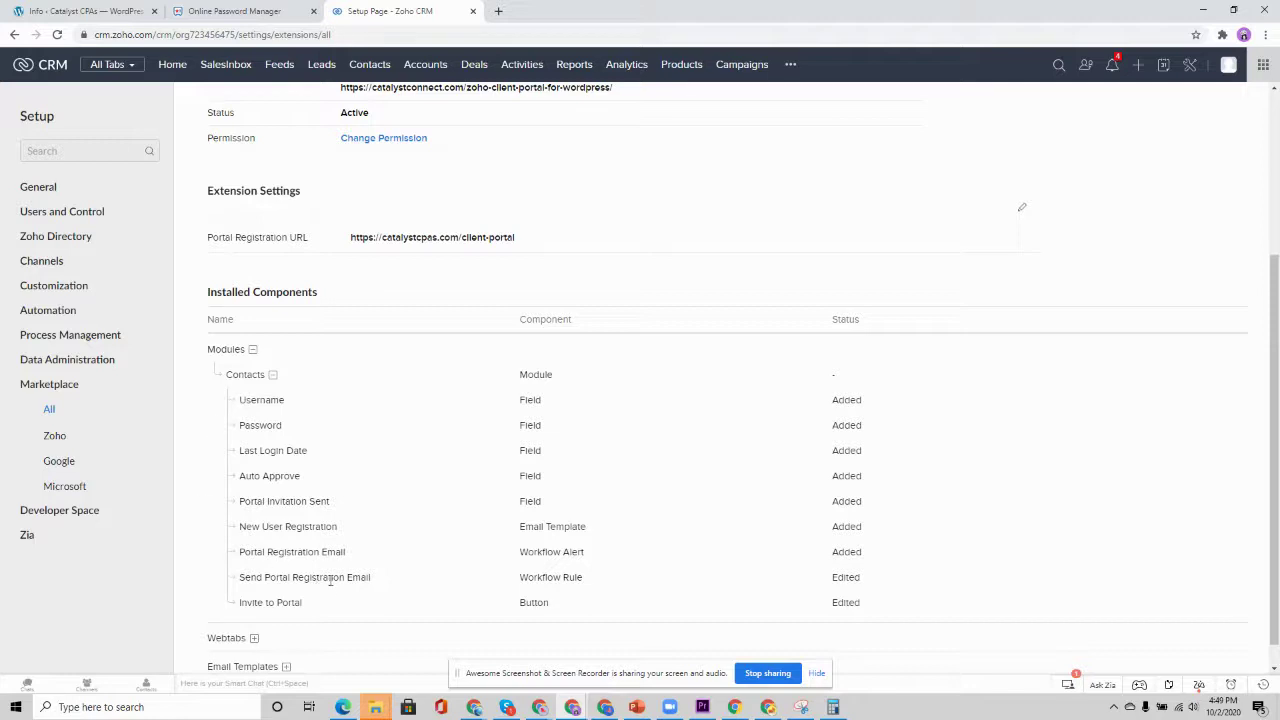
scroll(323, 594, "down", 1)
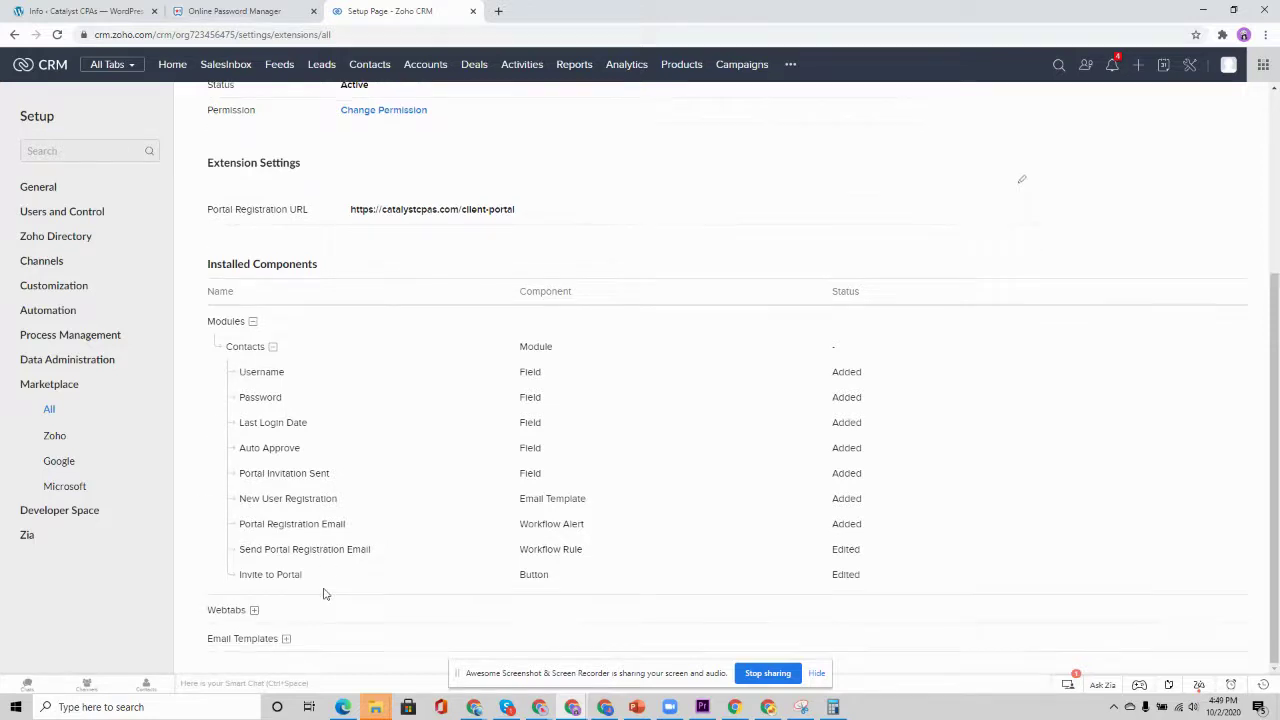
left_click(254, 610)
scroll(306, 577, "down", 1)
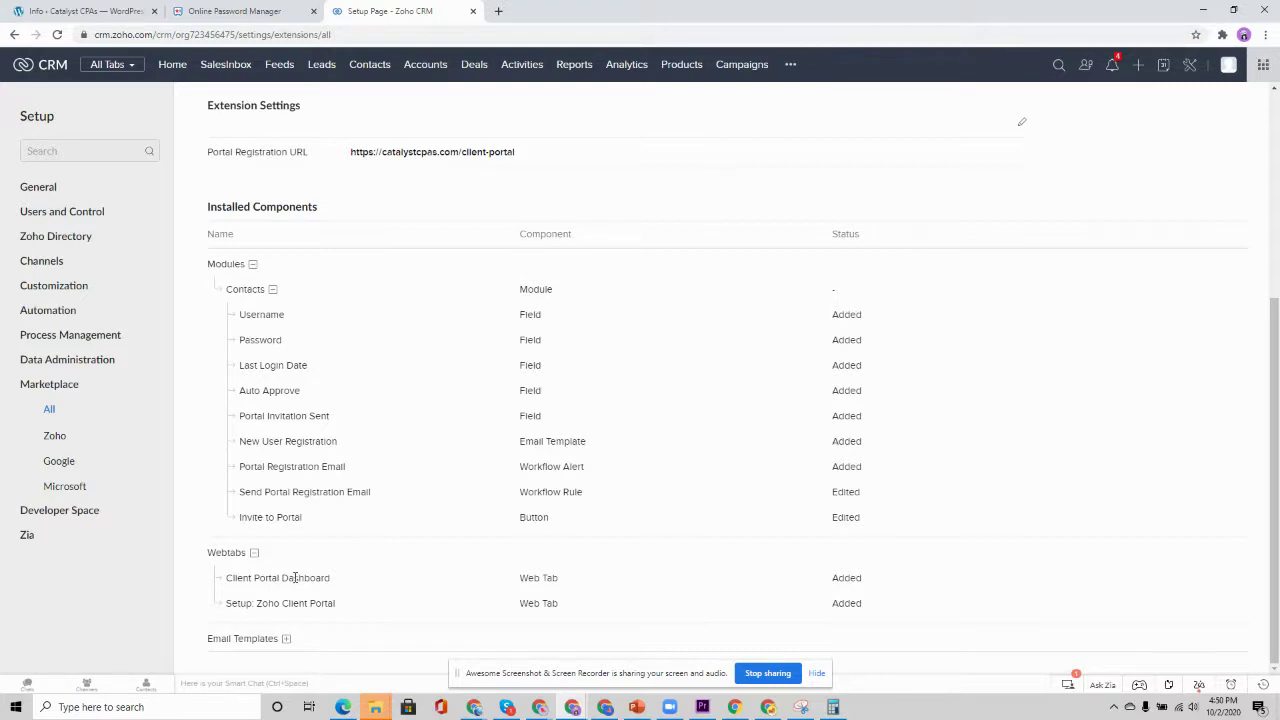
left_click(286, 638)
scroll(288, 640, "down", 1)
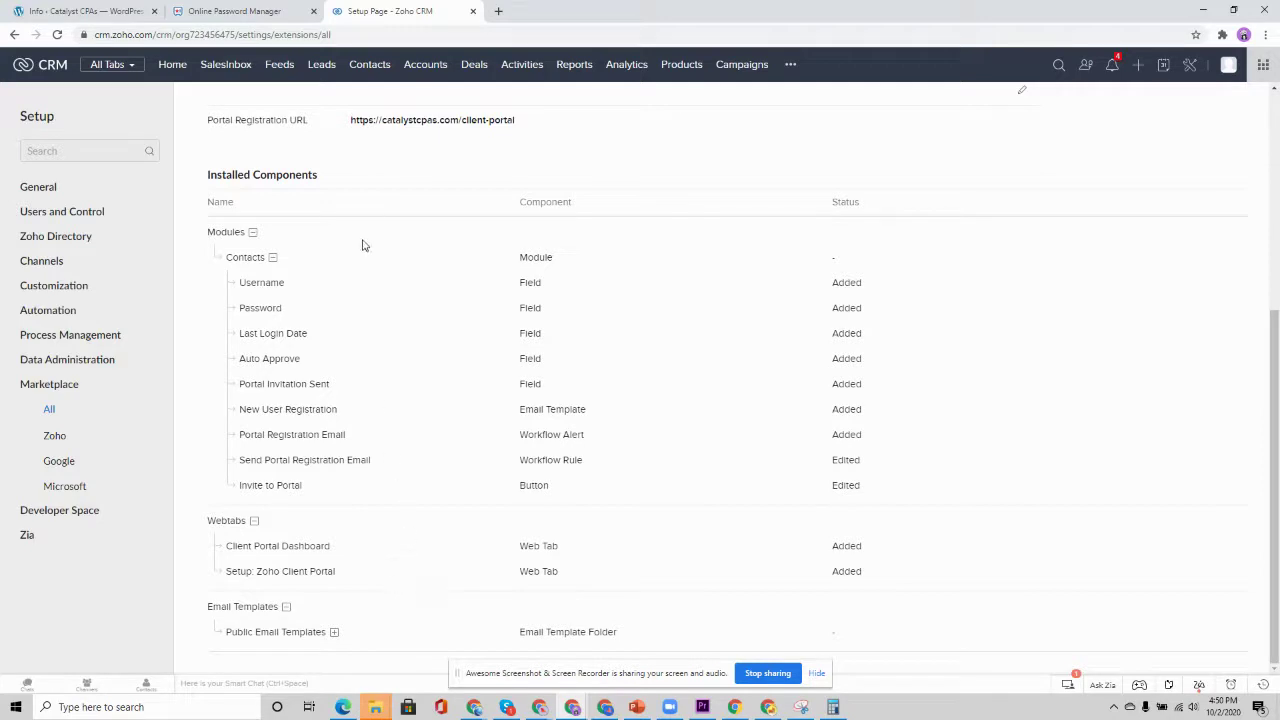
Open a Stark Industries contact and scroll to its Portal Invitation Sent date, Sep 11, 2020
left_click(383, 66)
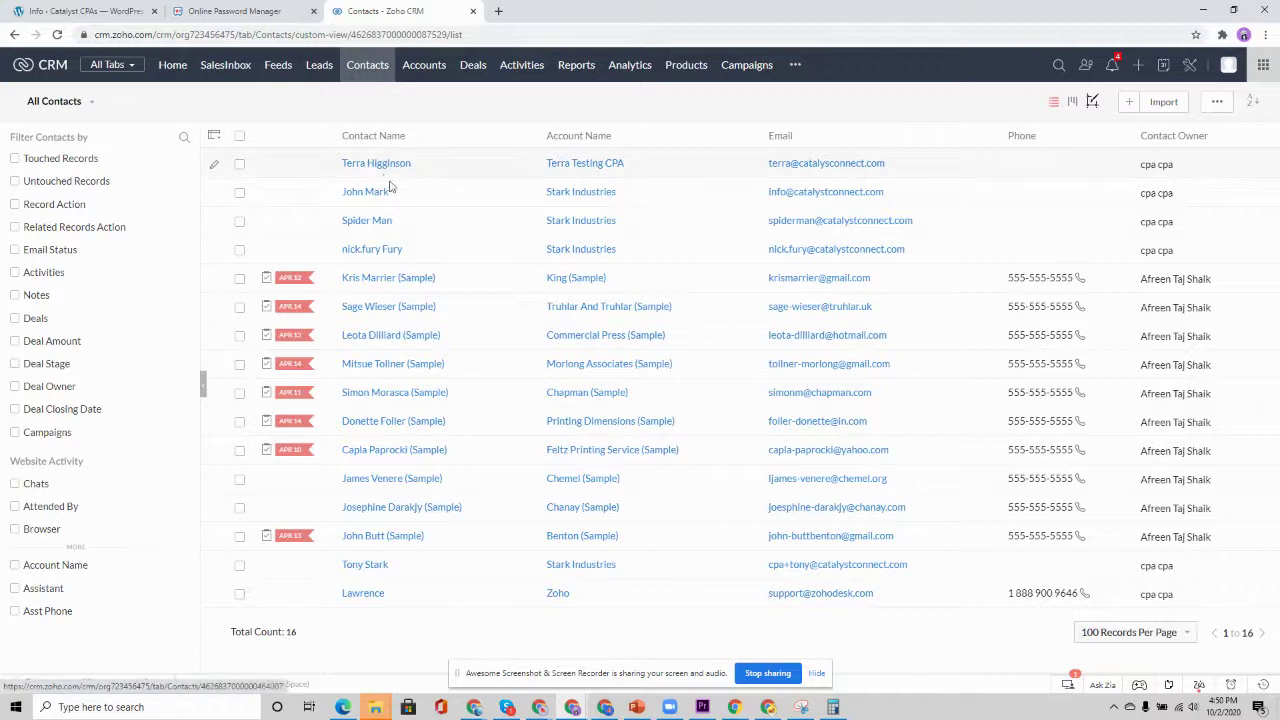
left_click(372, 220)
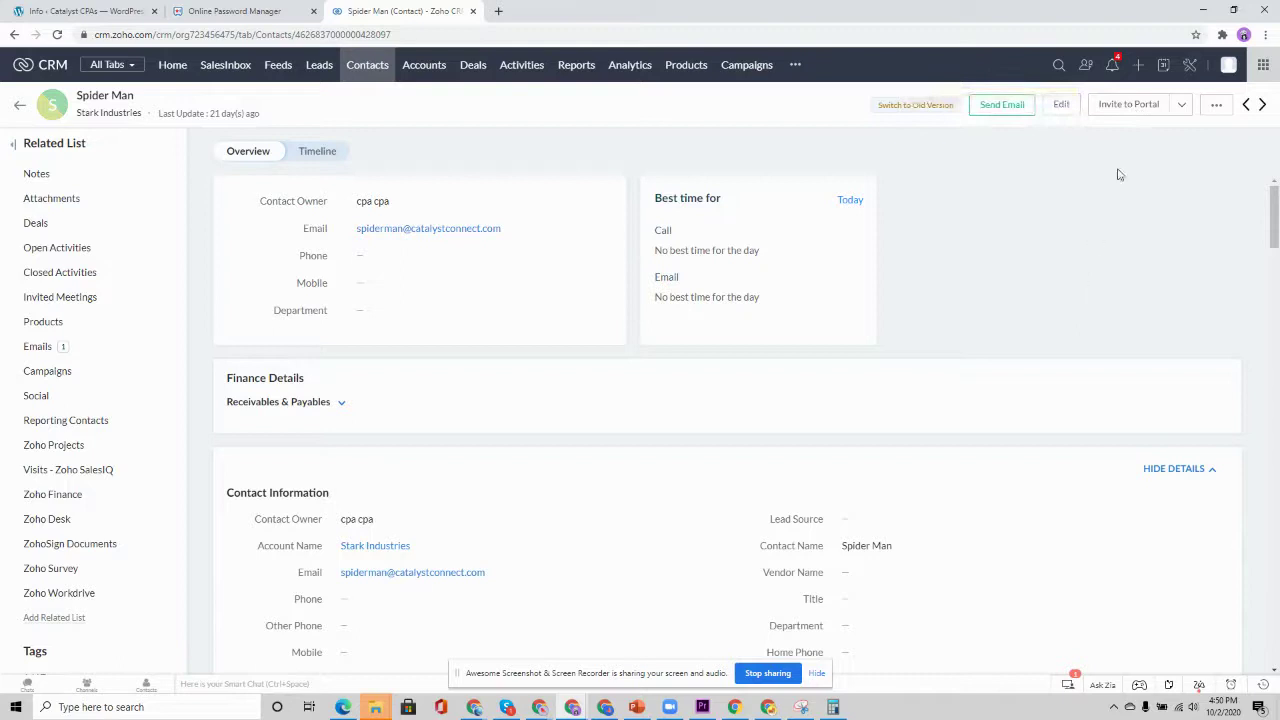
scroll(1119, 179, "down", 5)
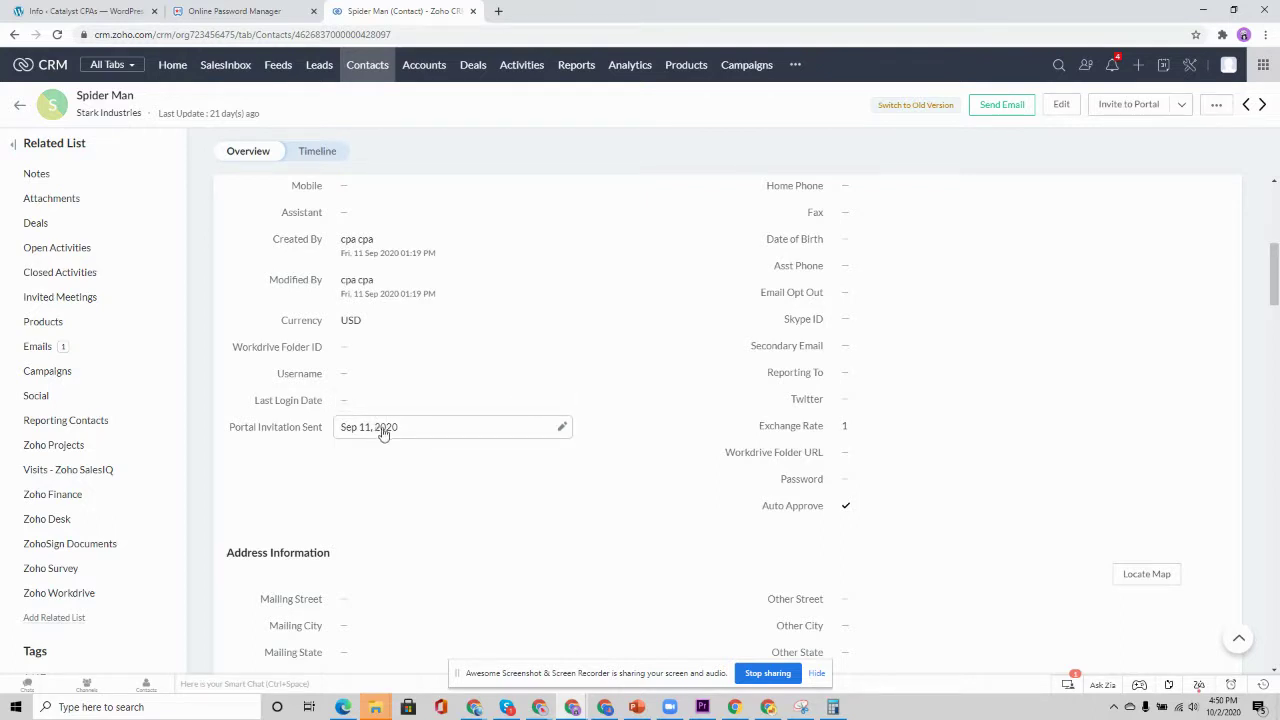
Open Workflow Rules from Setup and filter the list to the Contacts module
left_click(1190, 66)
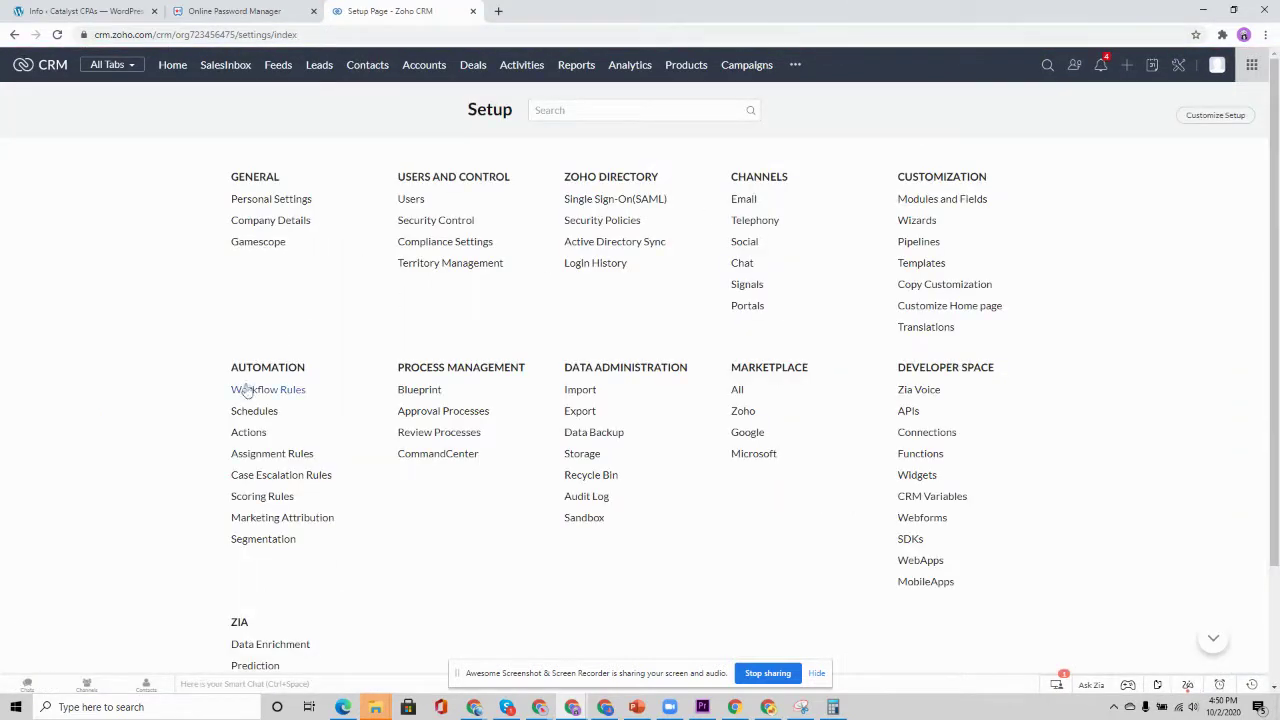
left_click(281, 391)
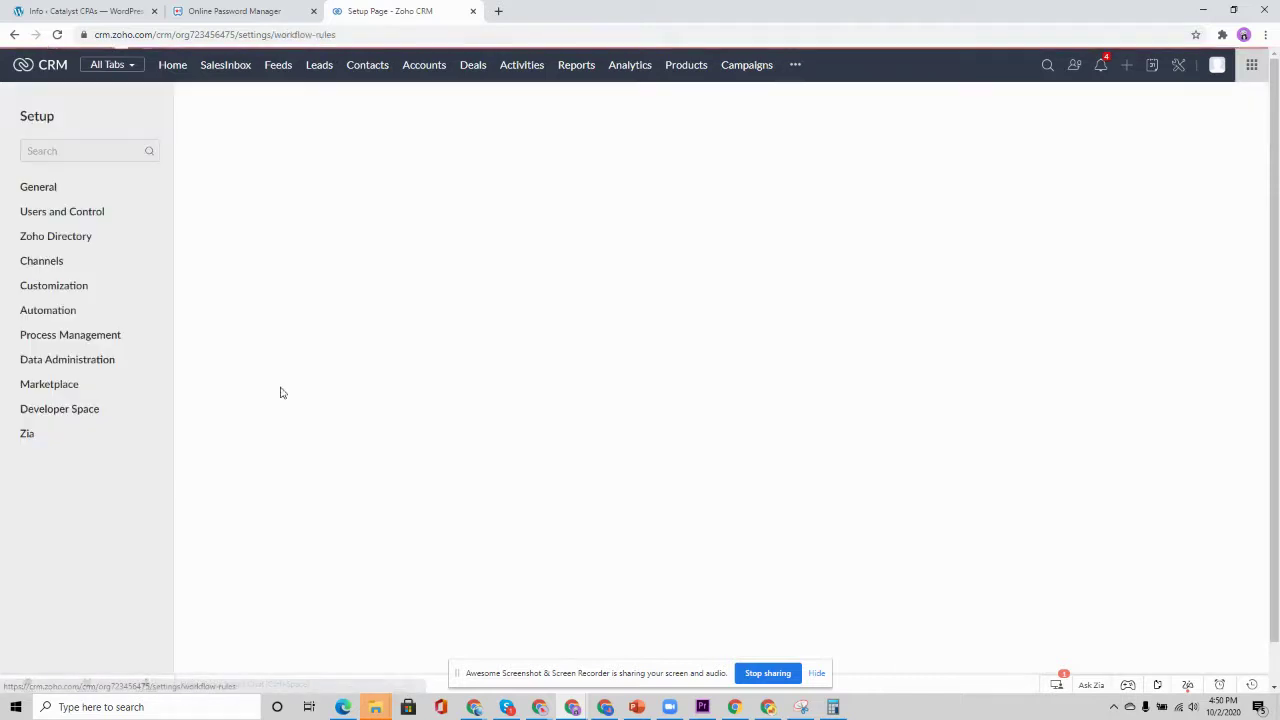
left_click(560, 267)
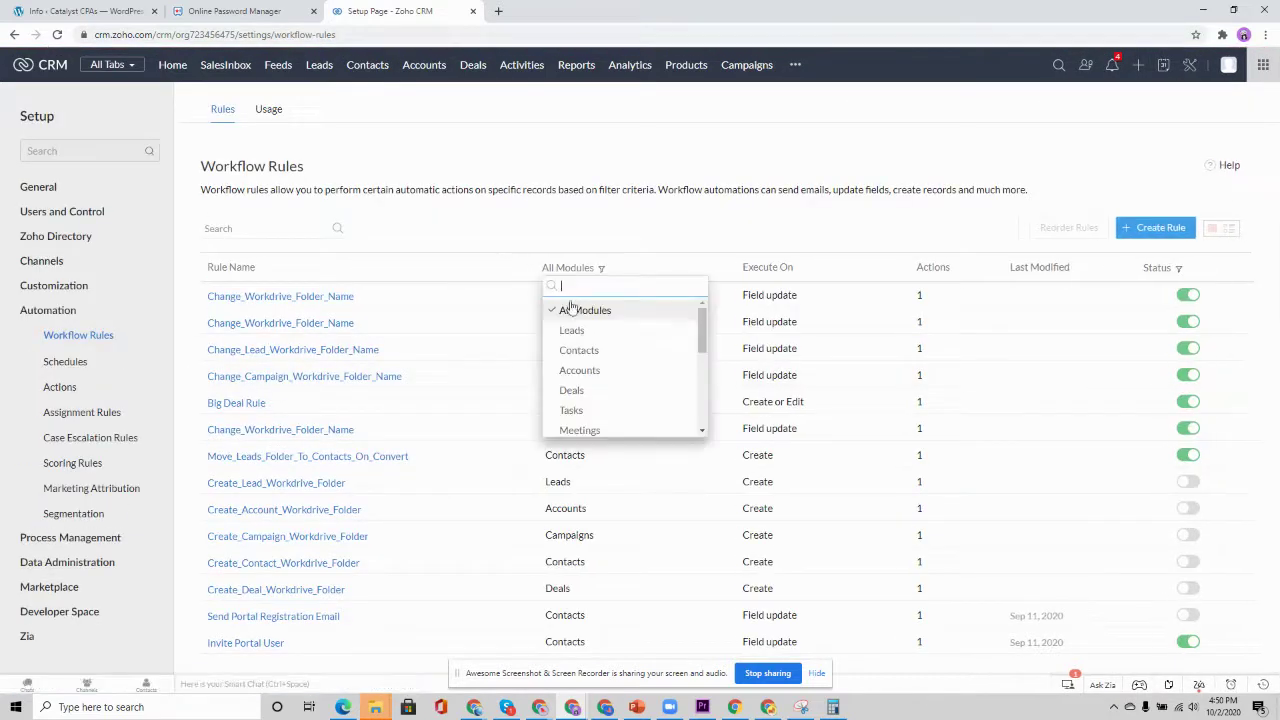
left_click(592, 355)
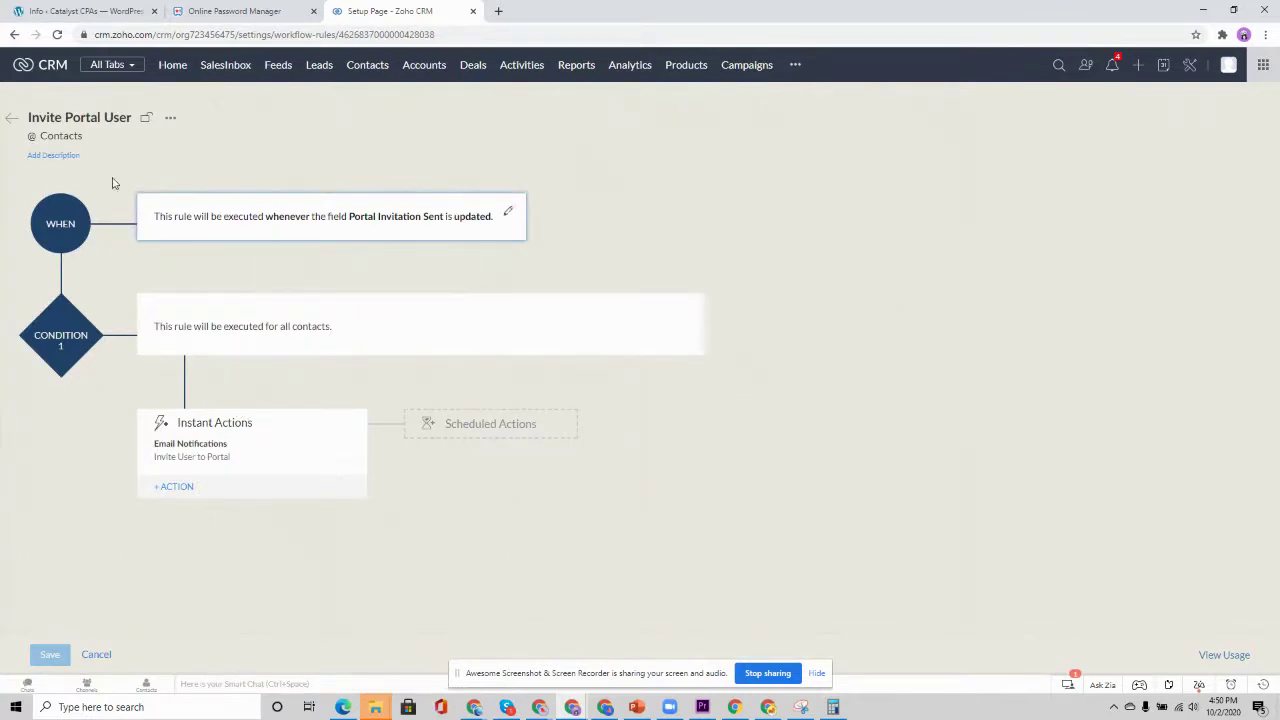
Return to the workflow rules list and reopen the Invite Portal User rule
left_click(12, 118)
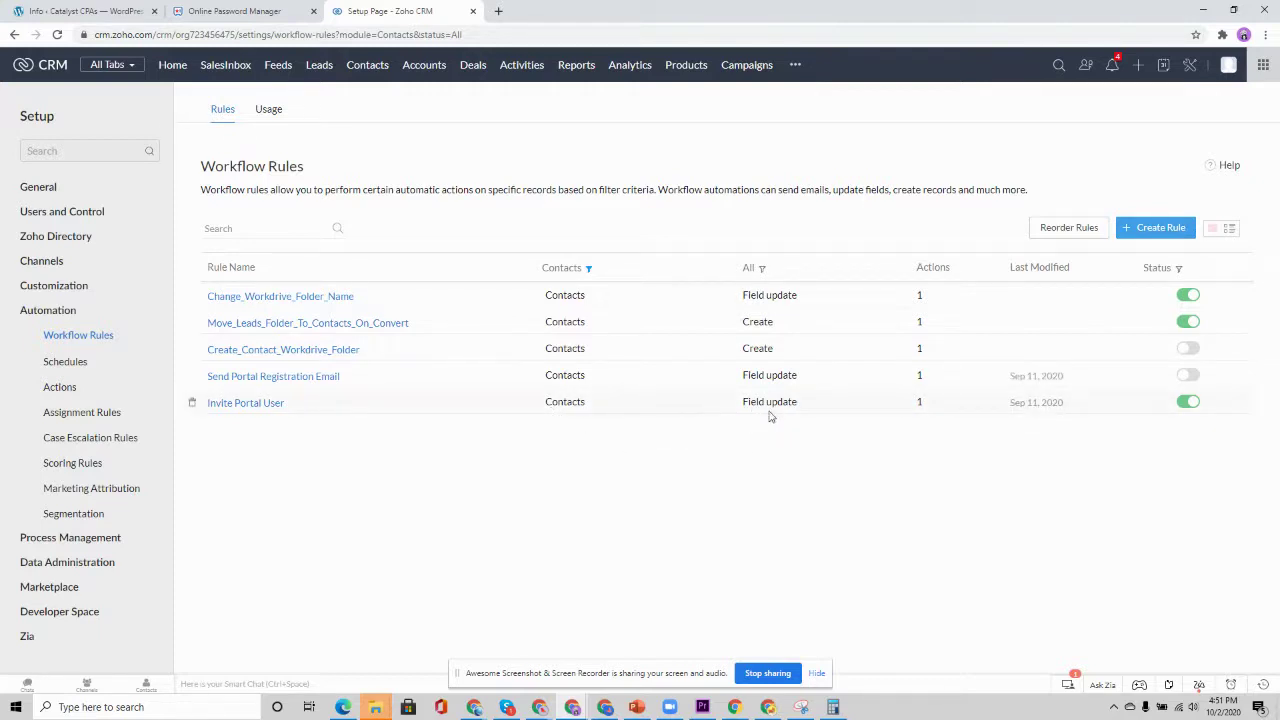
left_click(229, 407)
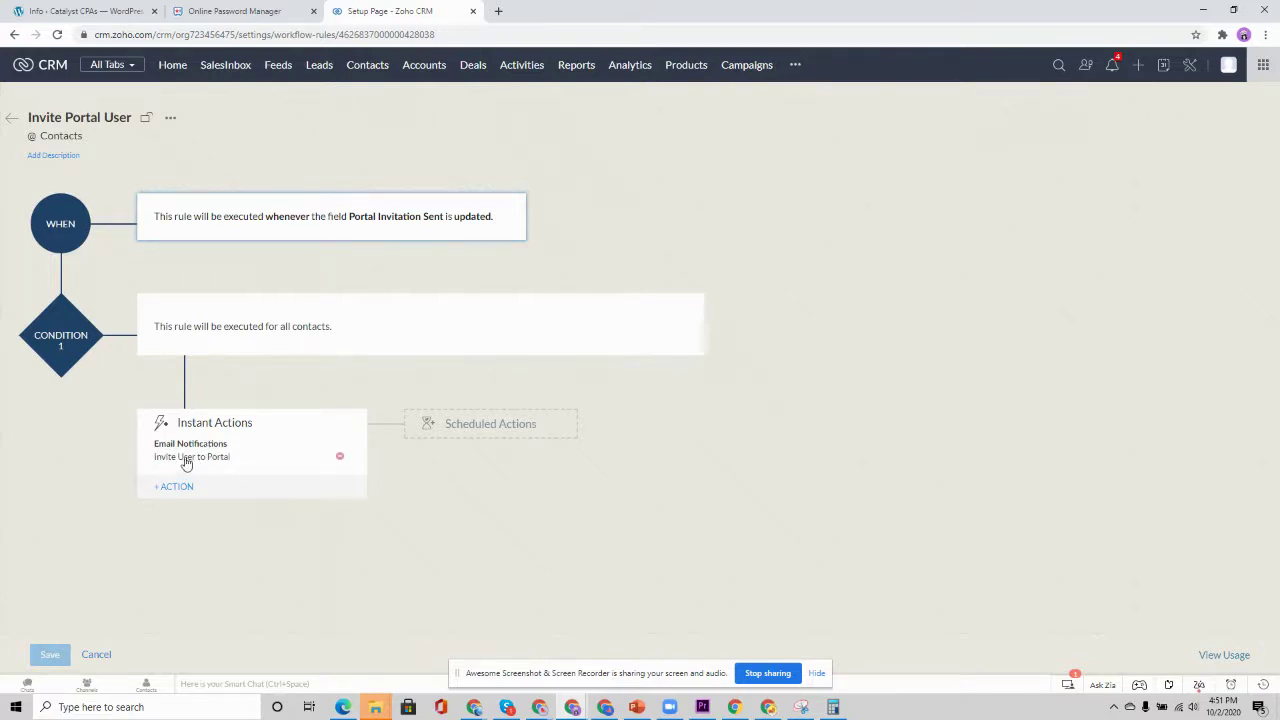
left_click(186, 460)
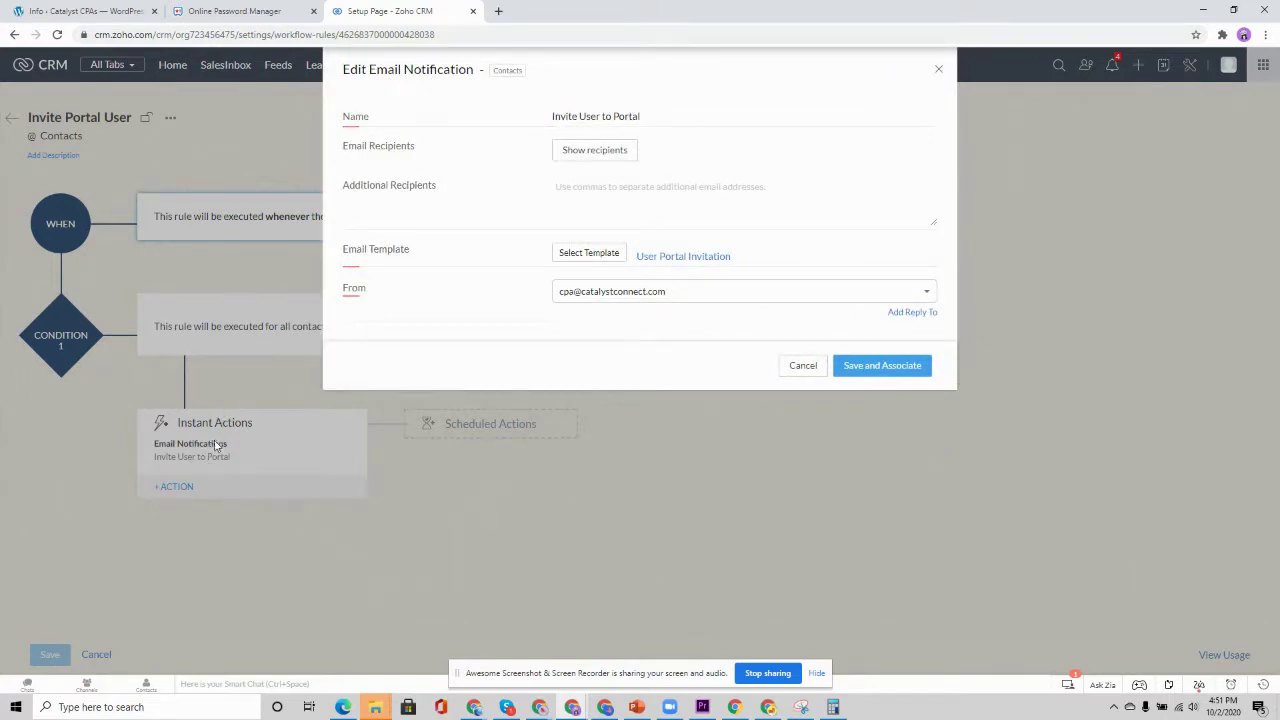
left_click(585, 153)
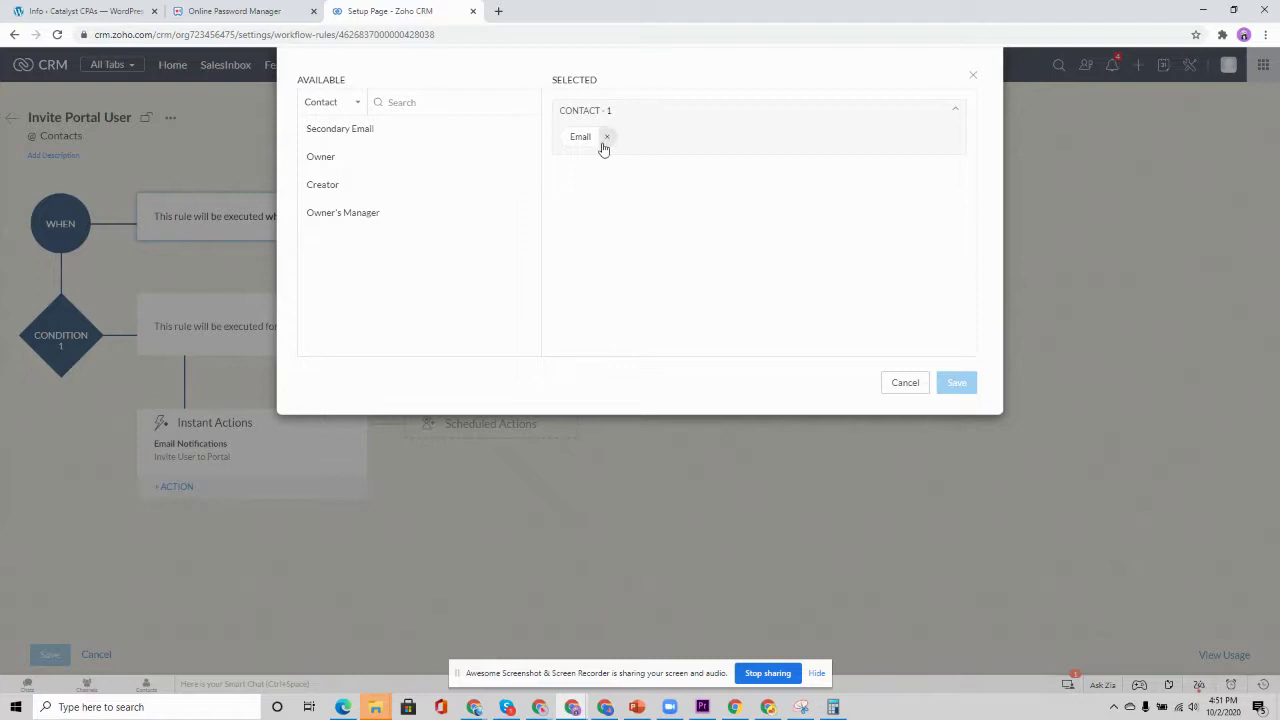
left_click(892, 380)
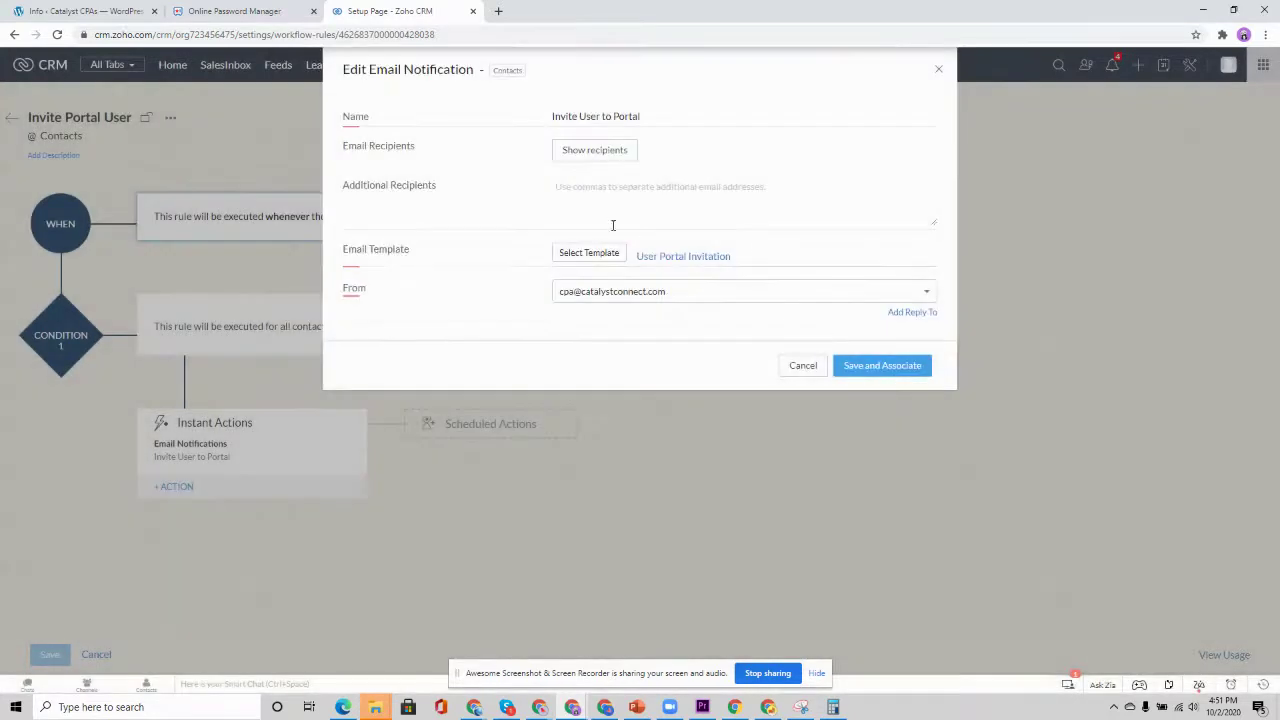
left_click(684, 257)
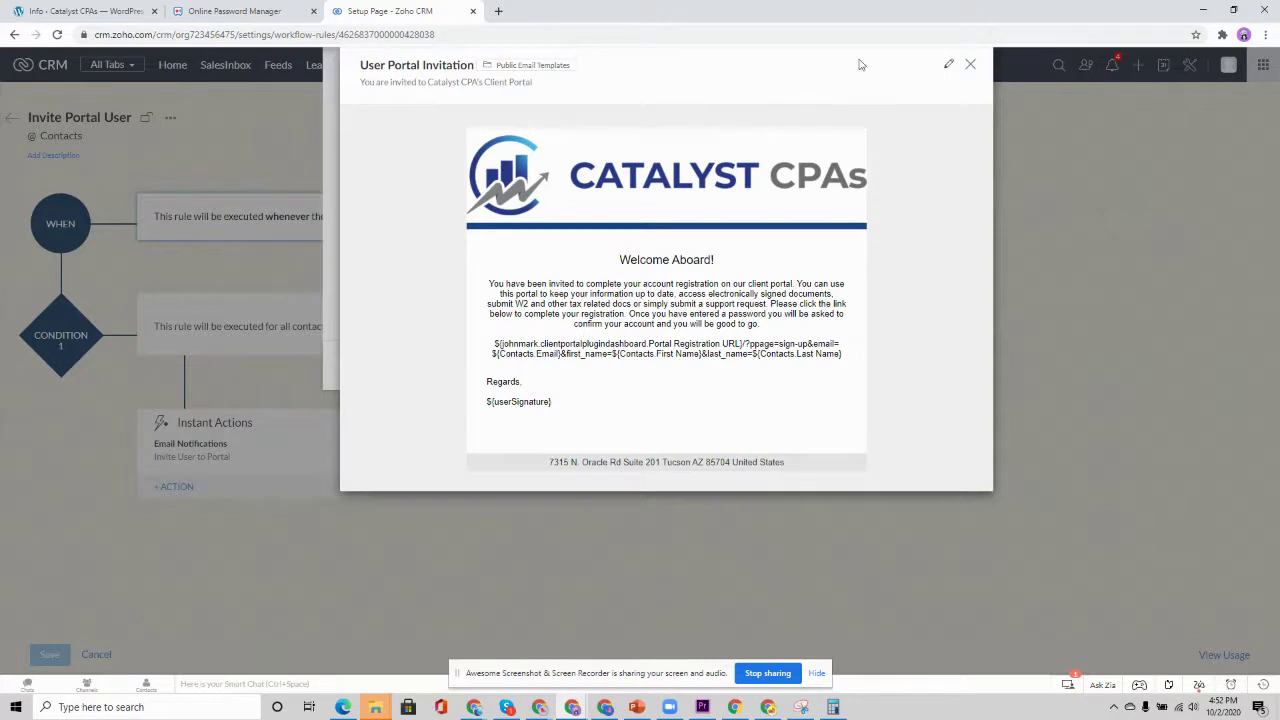
left_click(970, 64)
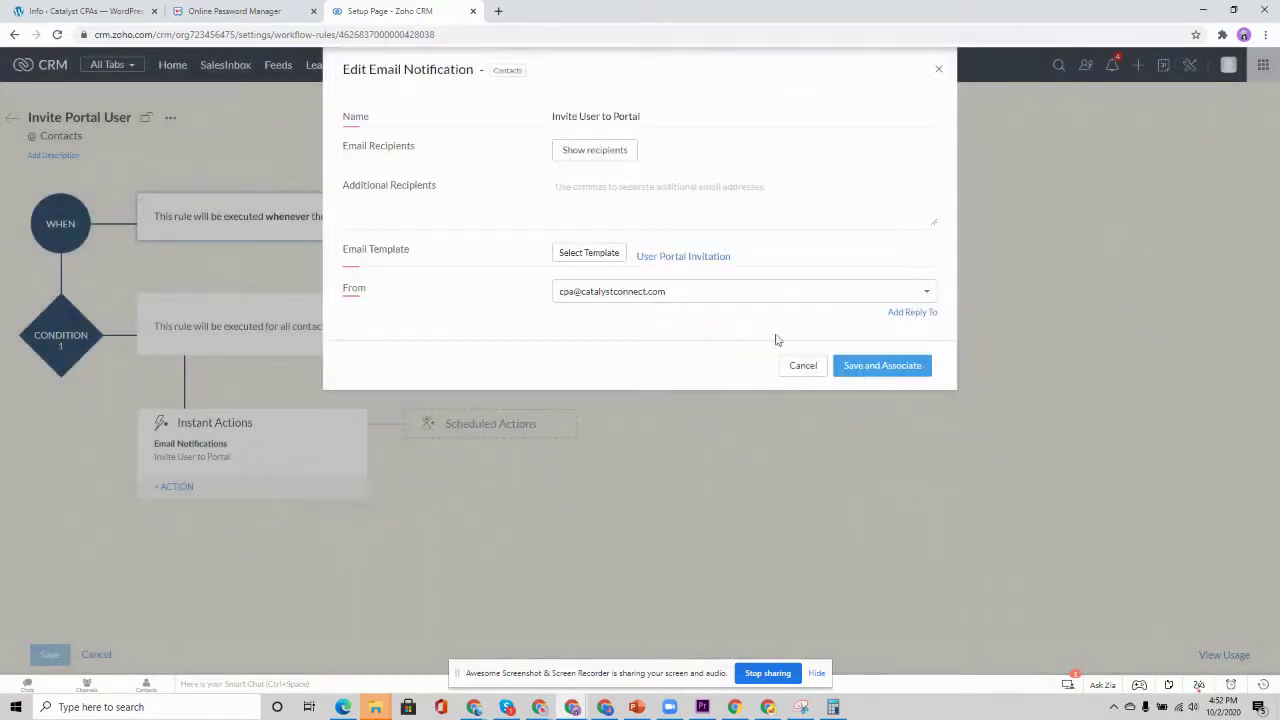
left_click(800, 366)
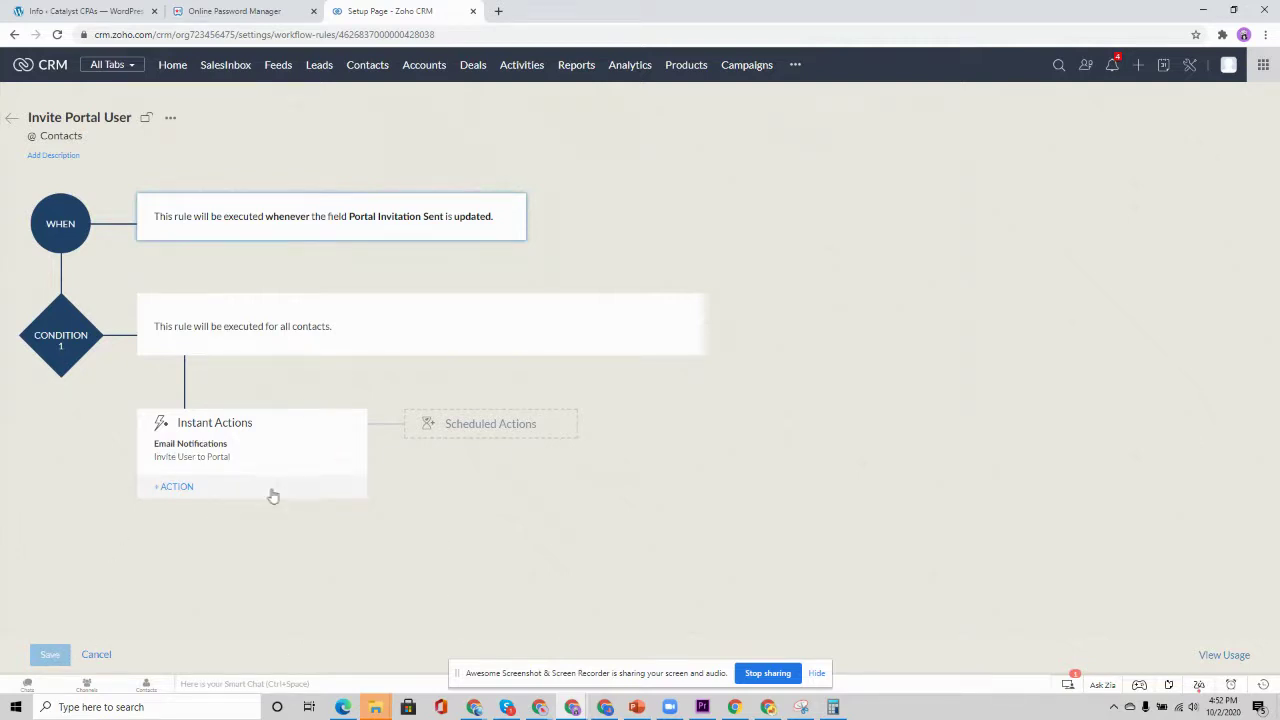
left_click(1190, 67)
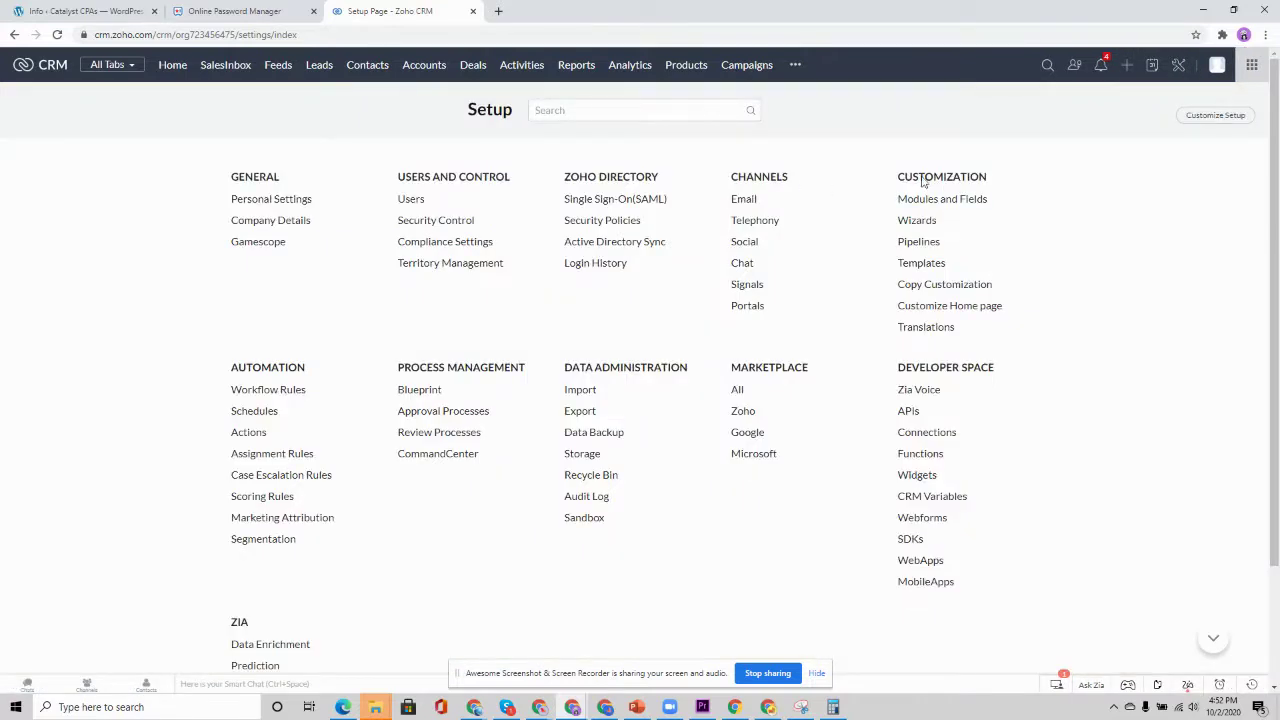
left_click(921, 264)
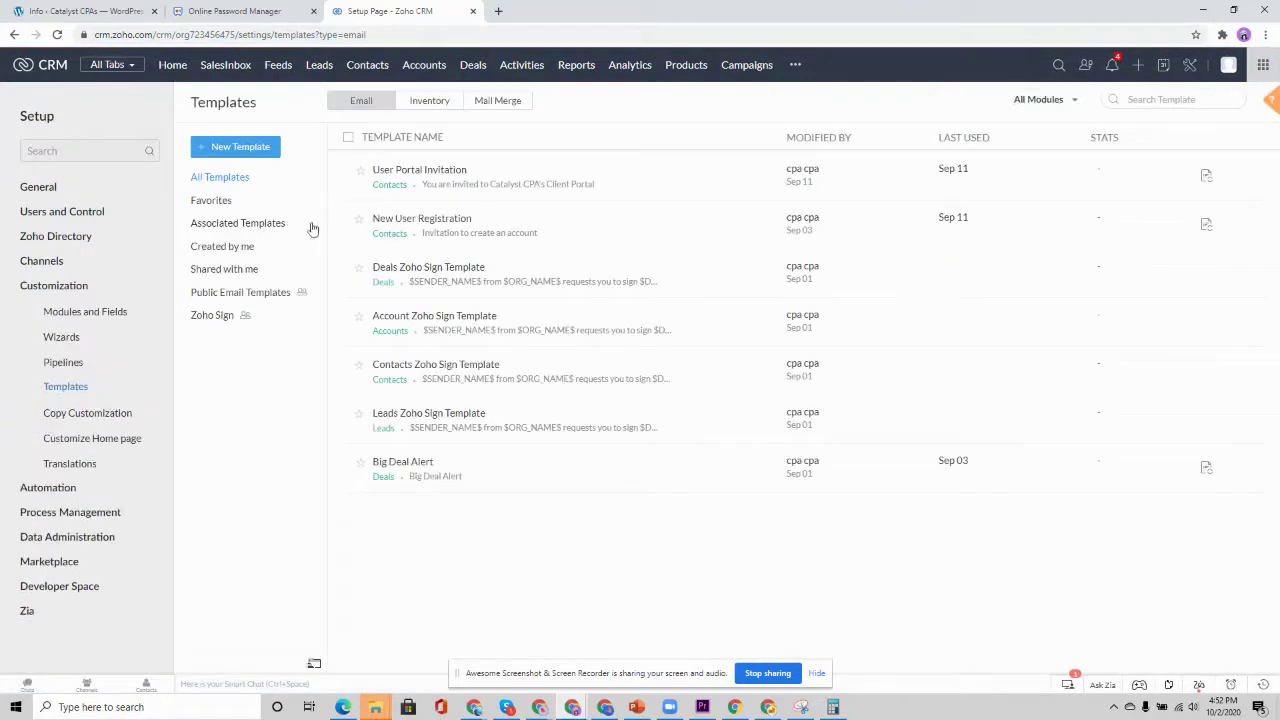
left_click(411, 175)
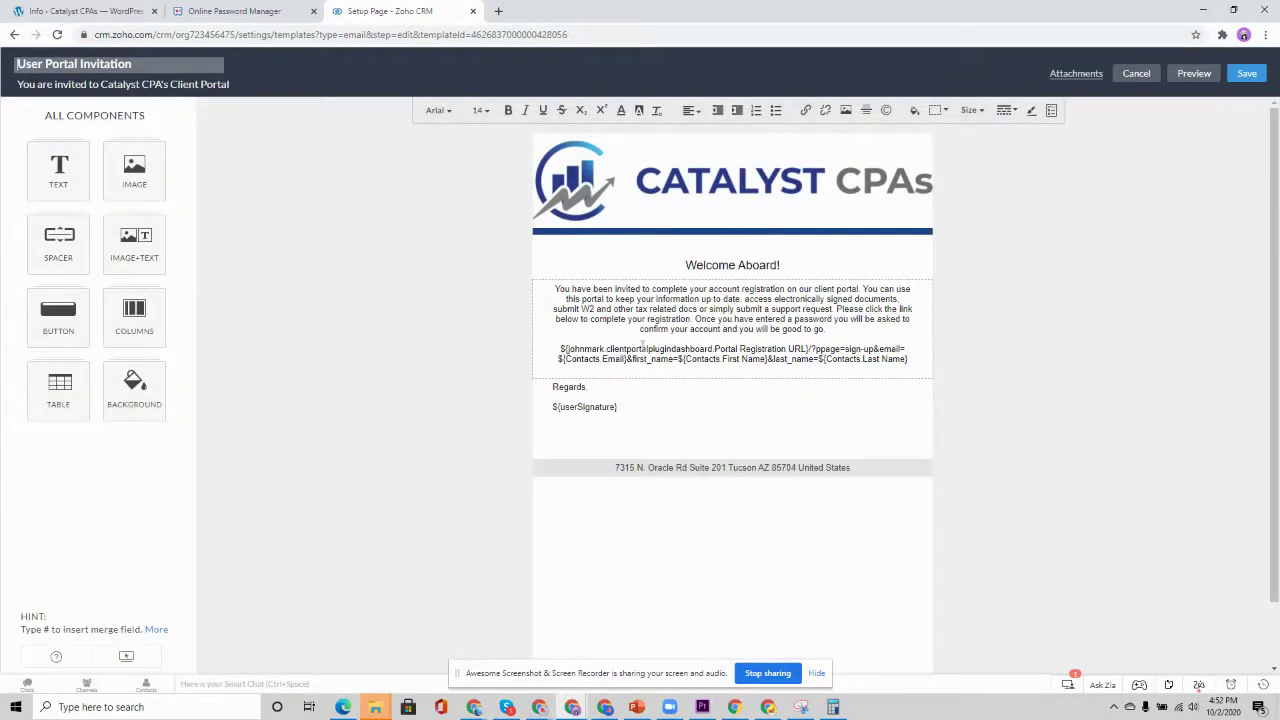
Put the cursor in the template's registration link line, then load the CRM home in a new tab
left_click(562, 349)
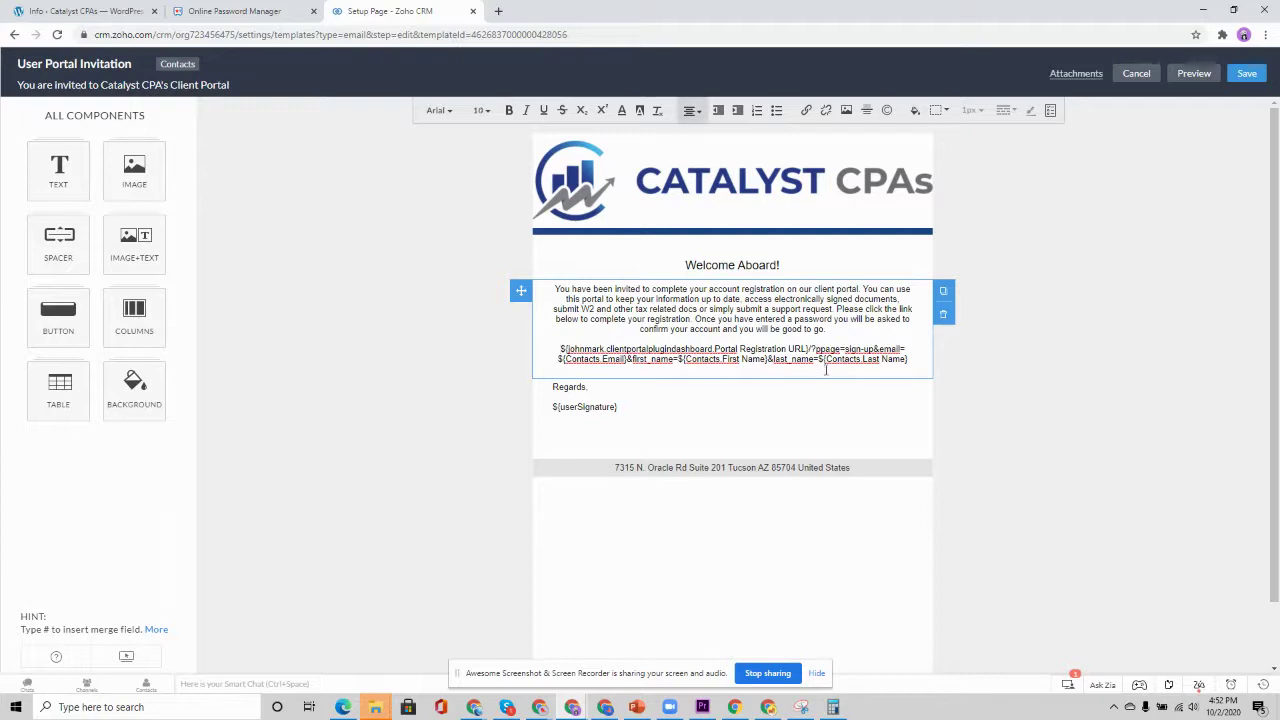
left_click(645, 349)
left_click(498, 11)
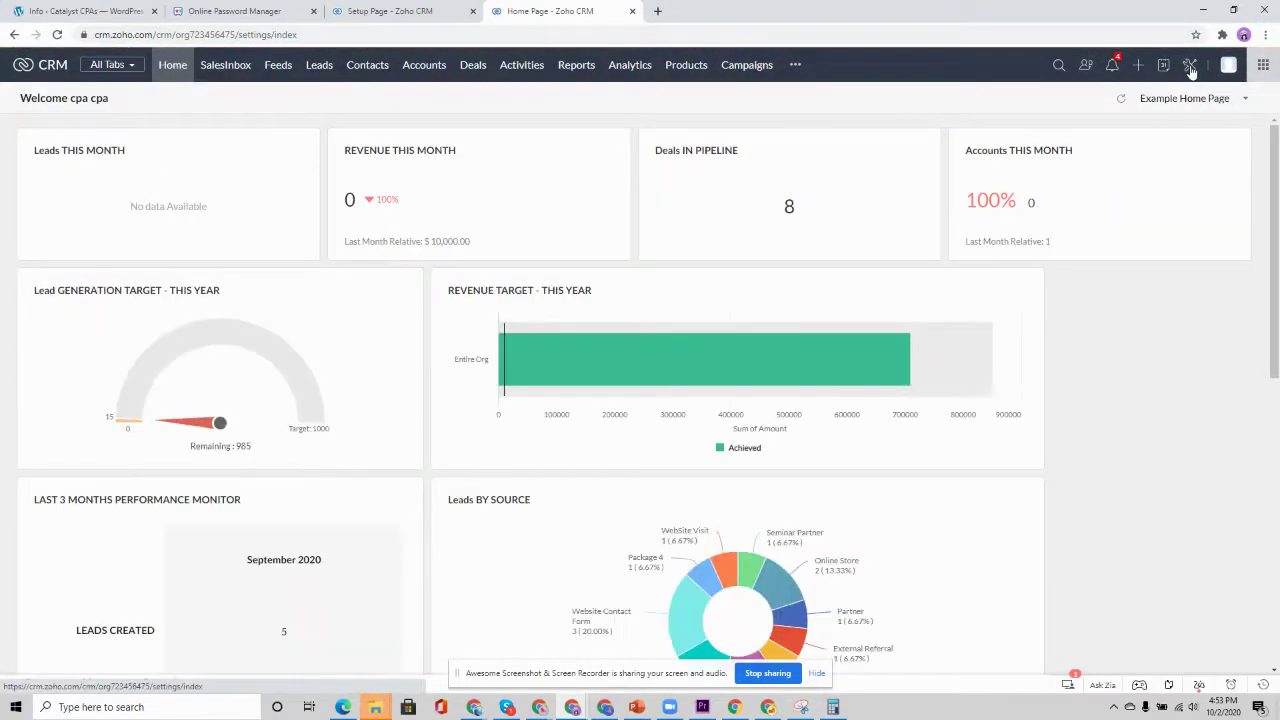
Open Client Portal Plugin for Wordpress details from Installed extensions, then switch back to the template tab
left_click(1190, 66)
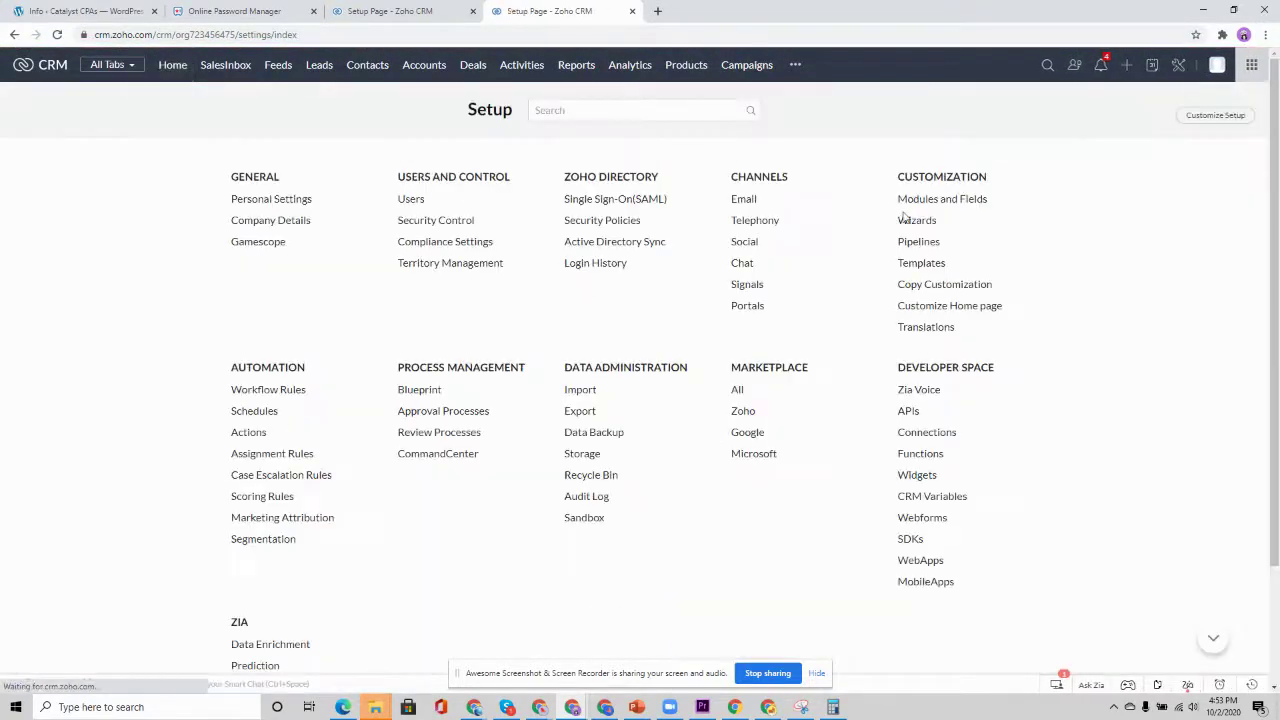
left_click(738, 392)
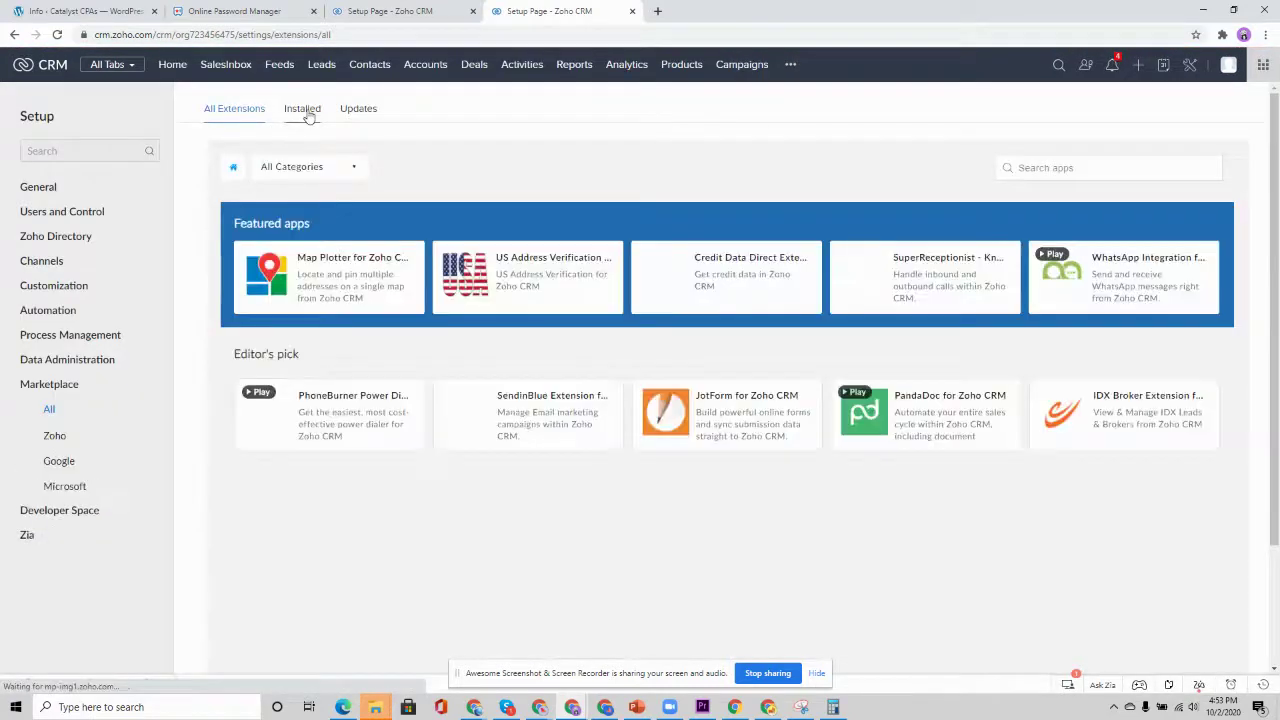
left_click(303, 110)
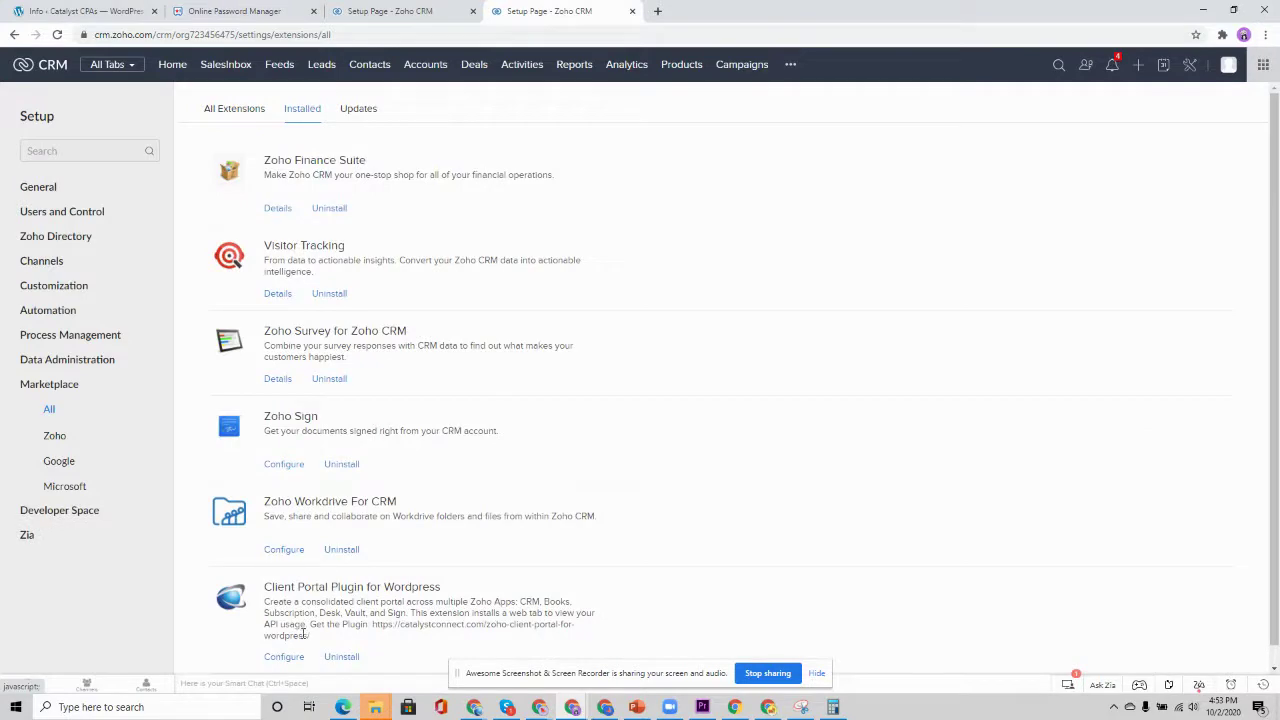
left_click(284, 657)
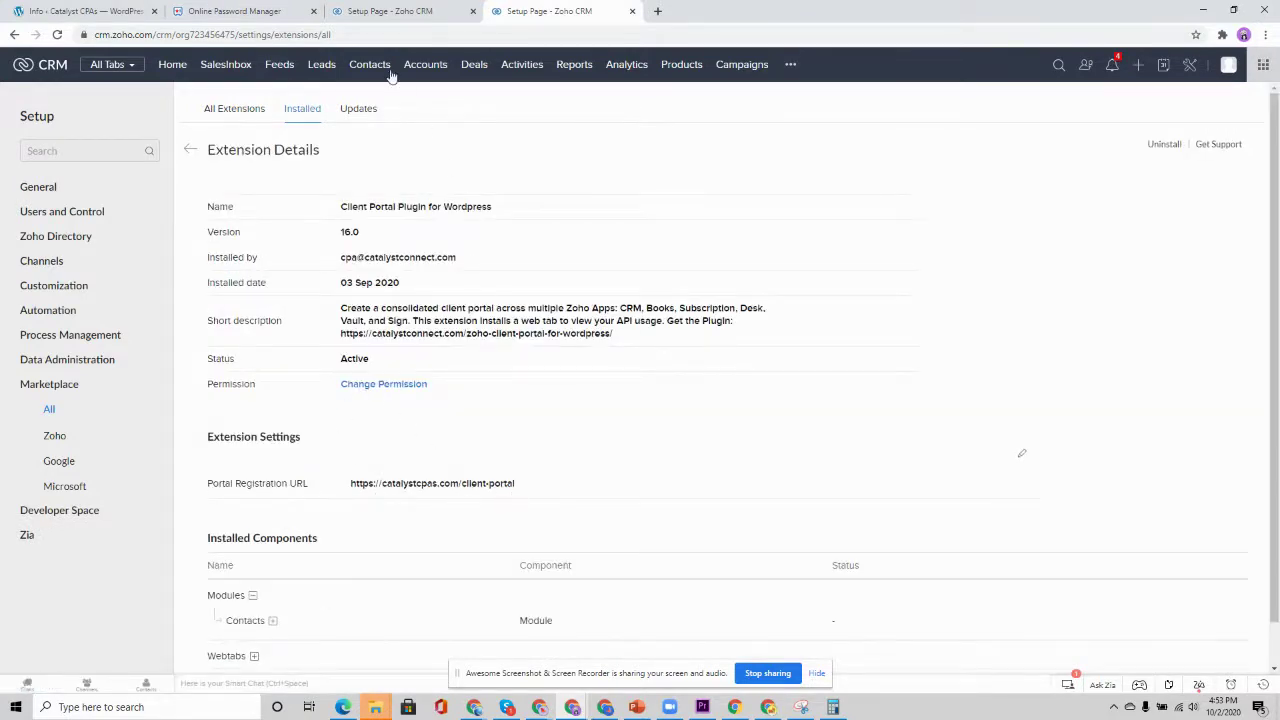
left_click(390, 14)
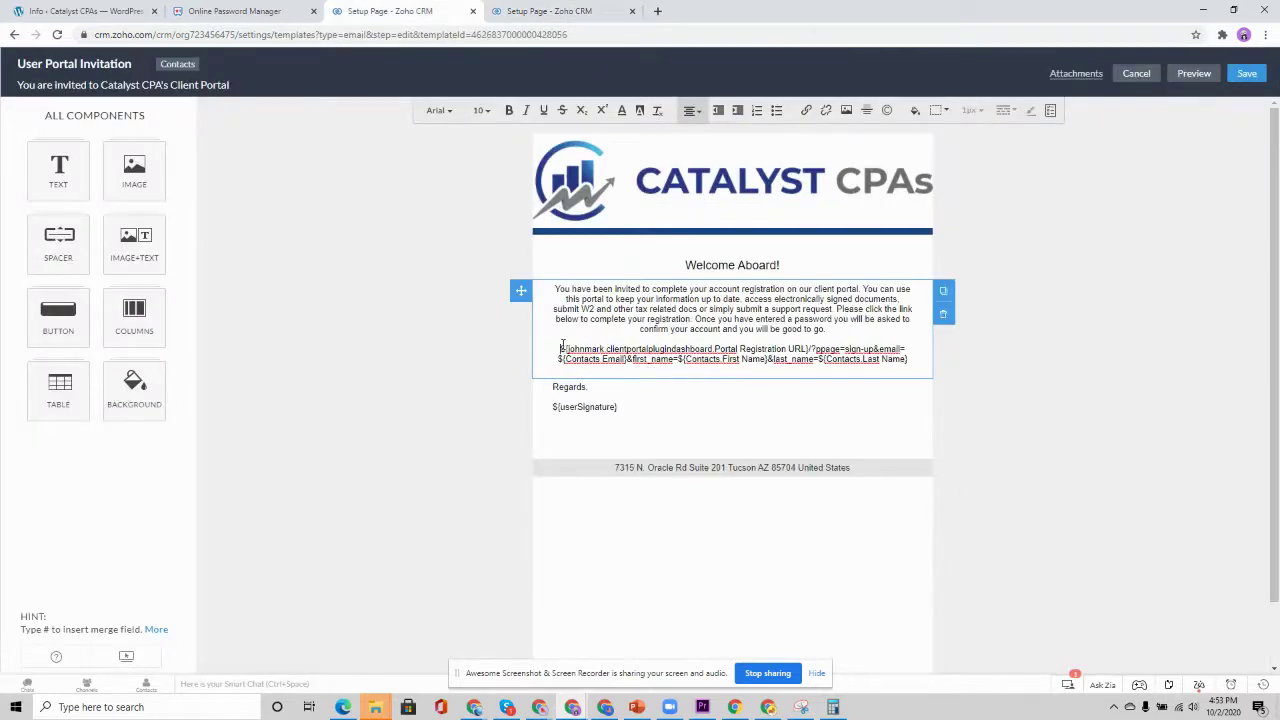
Highlight the Portal Registration URL merge field in the template and compare it with the extension's URL
left_click_drag(560, 347, 812, 346)
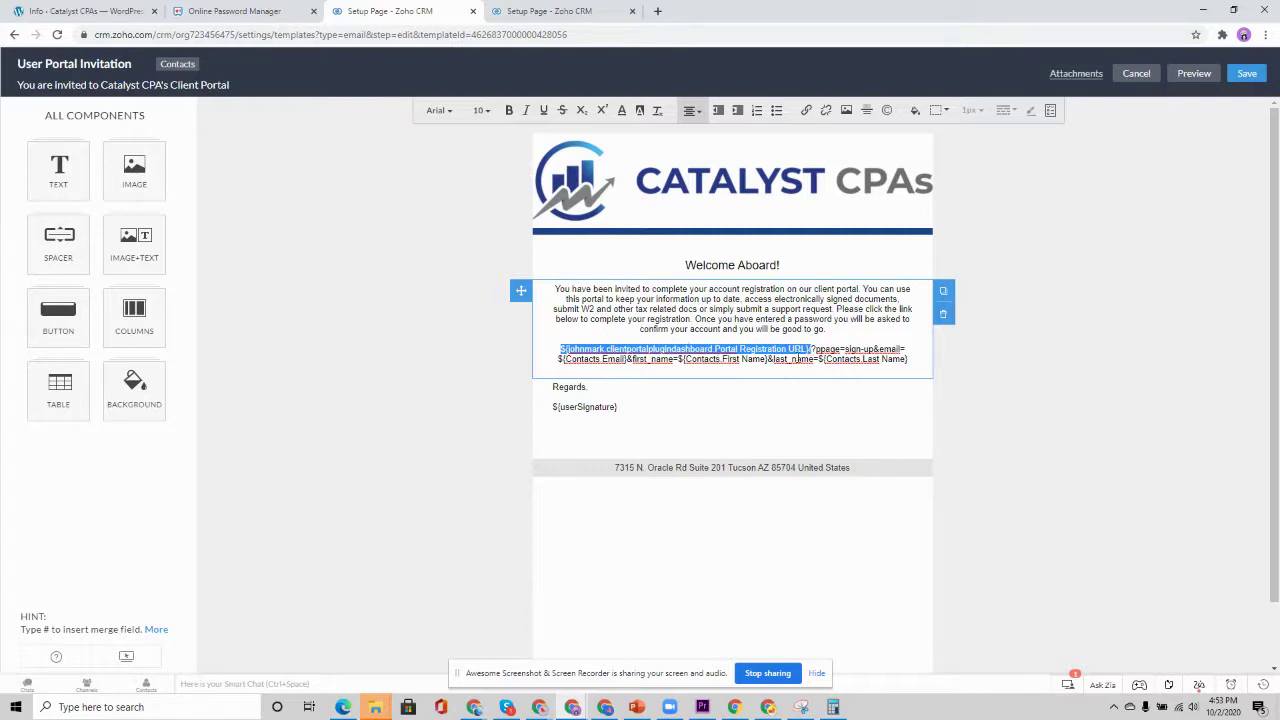
left_click(812, 346)
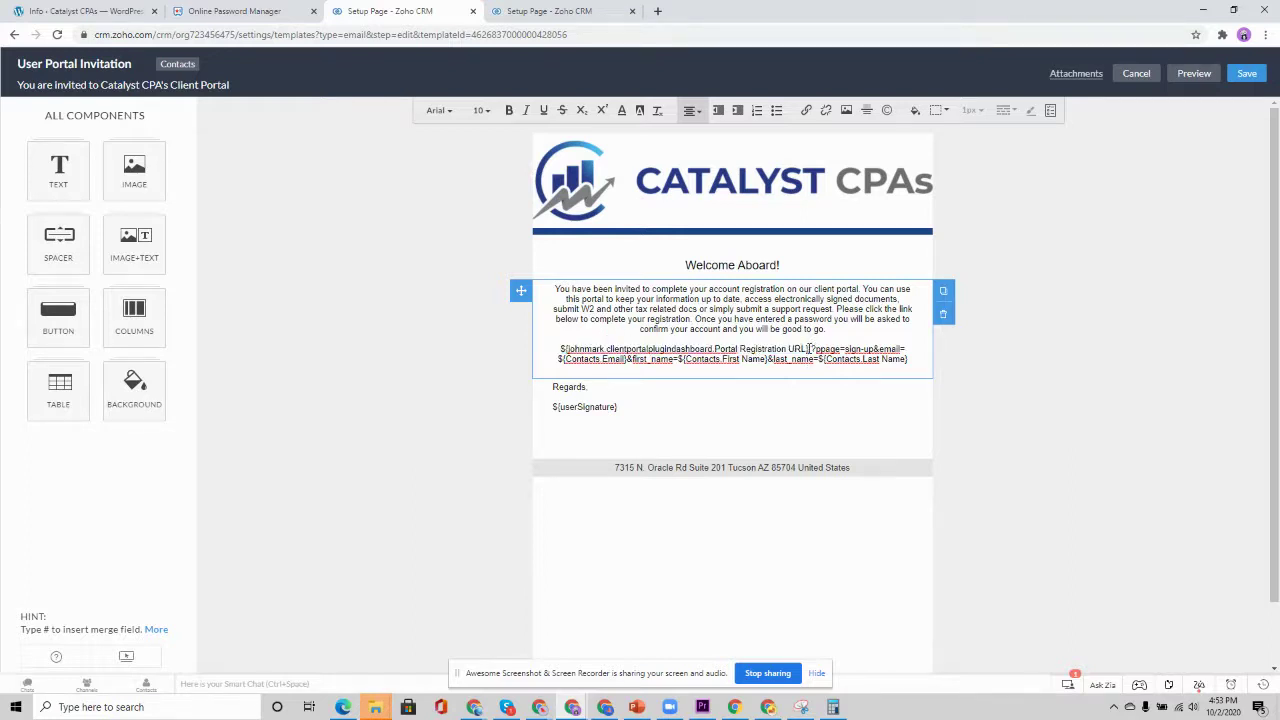
left_click_drag(810, 347, 603, 338)
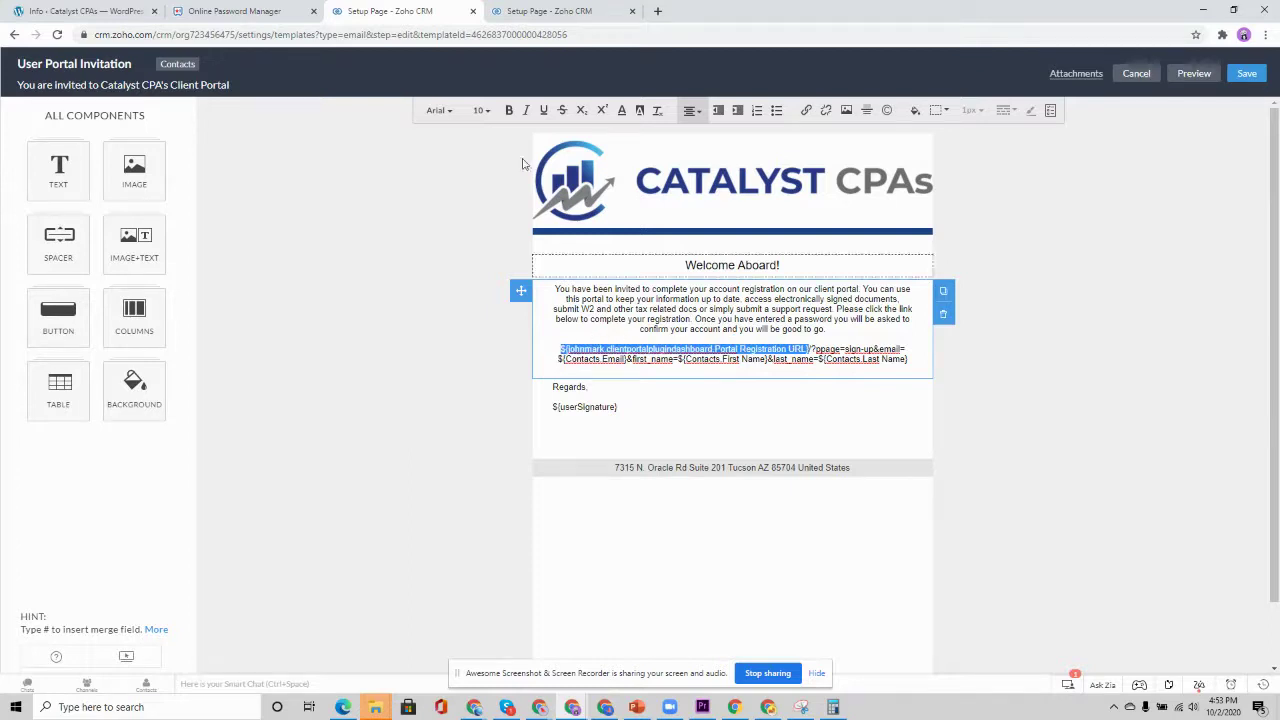
left_click(552, 11)
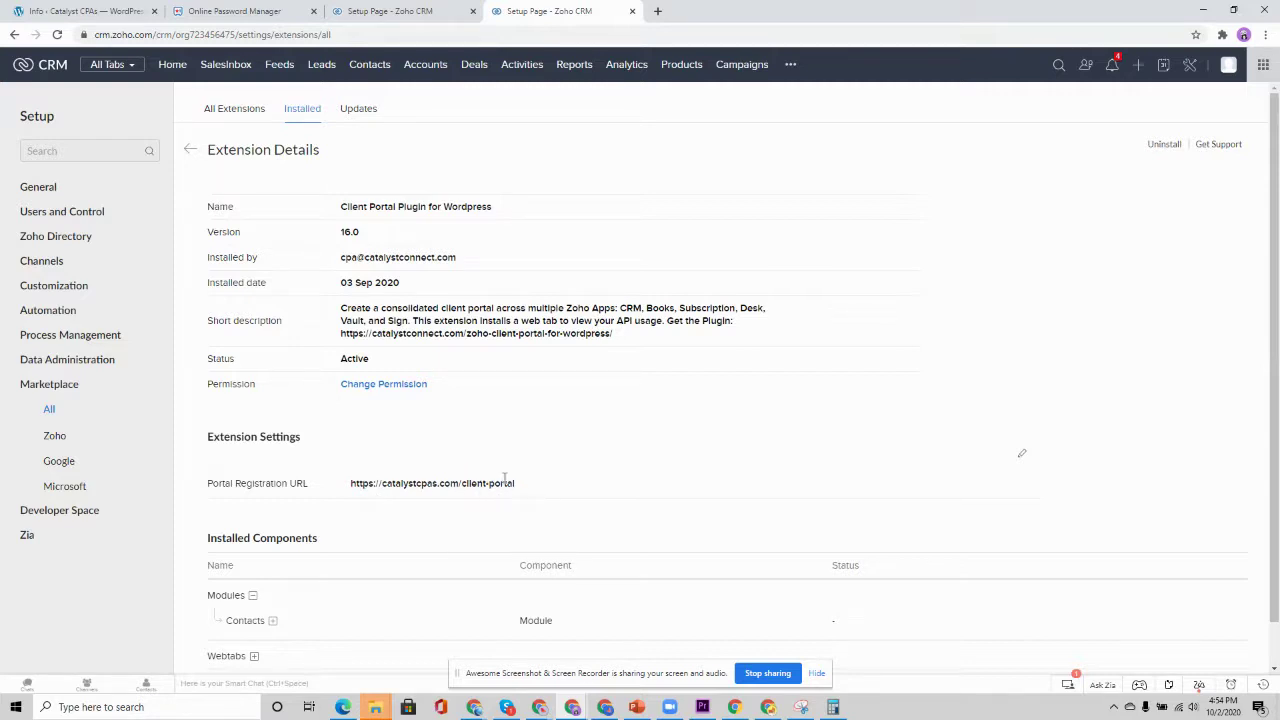
Back in the invitation template, highlight the sign-up query string that follows the merge field
left_click(400, 11)
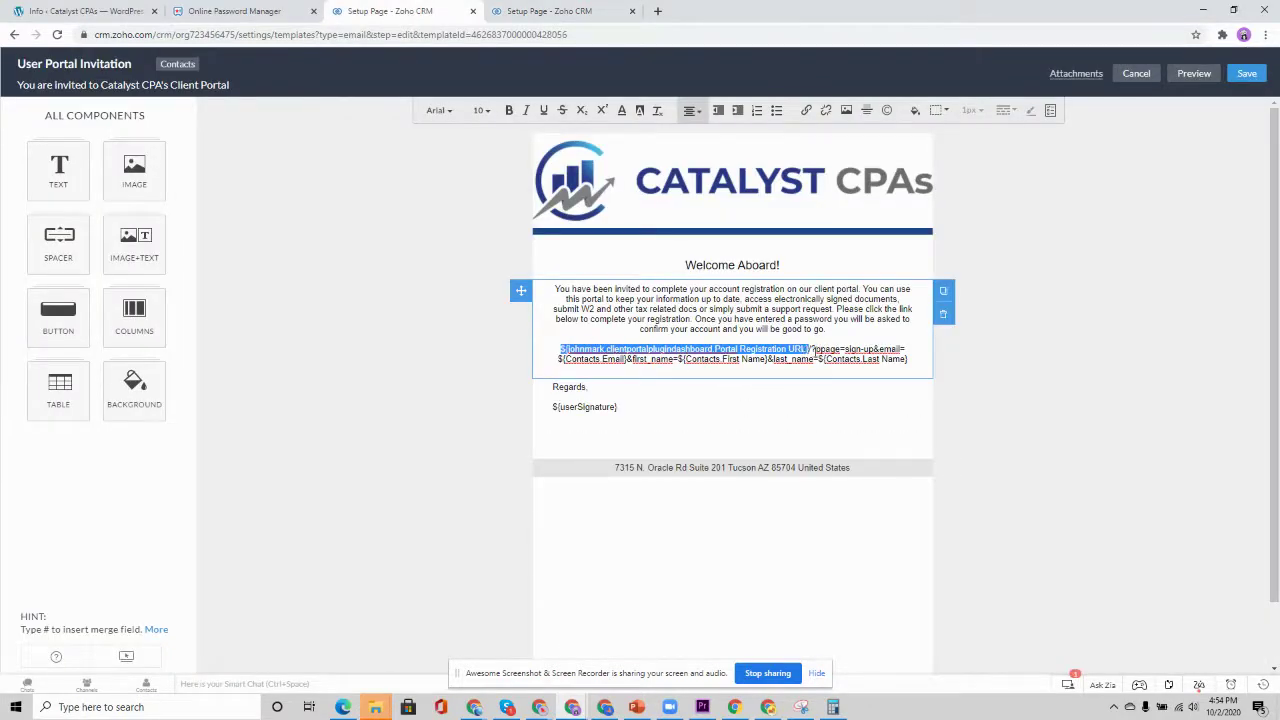
left_click_drag(811, 350, 909, 366)
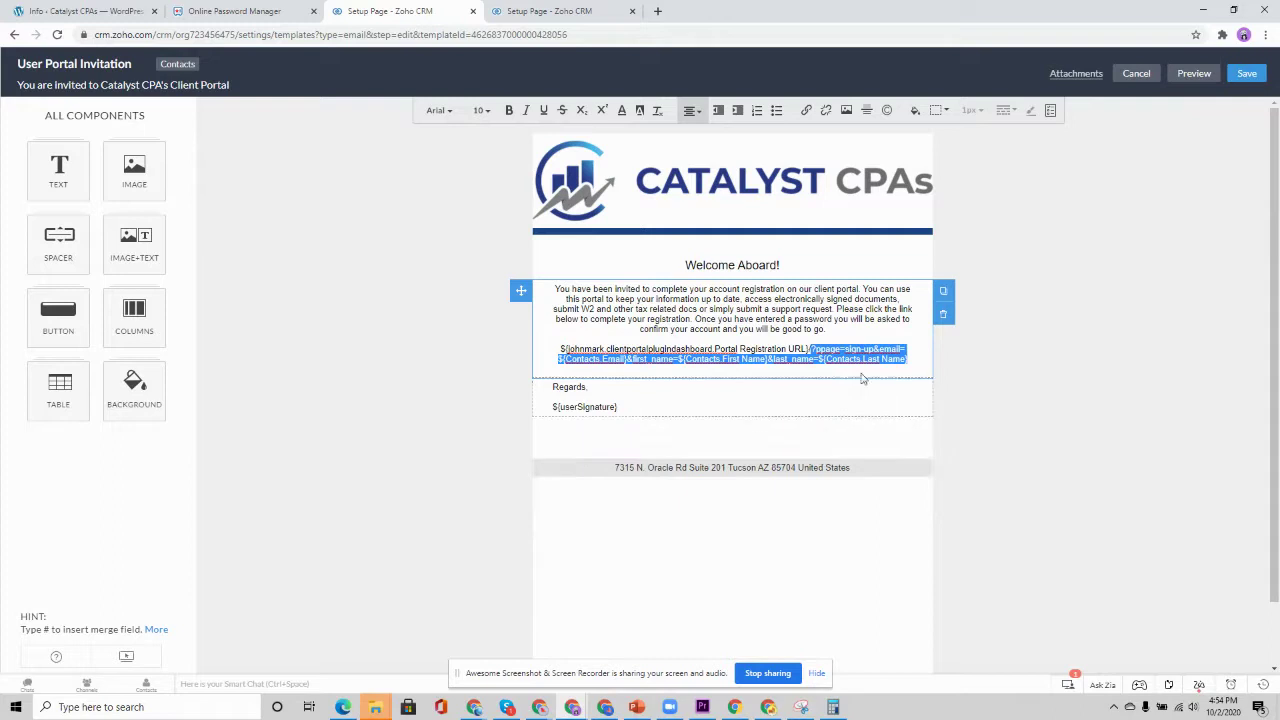
left_click(869, 319)
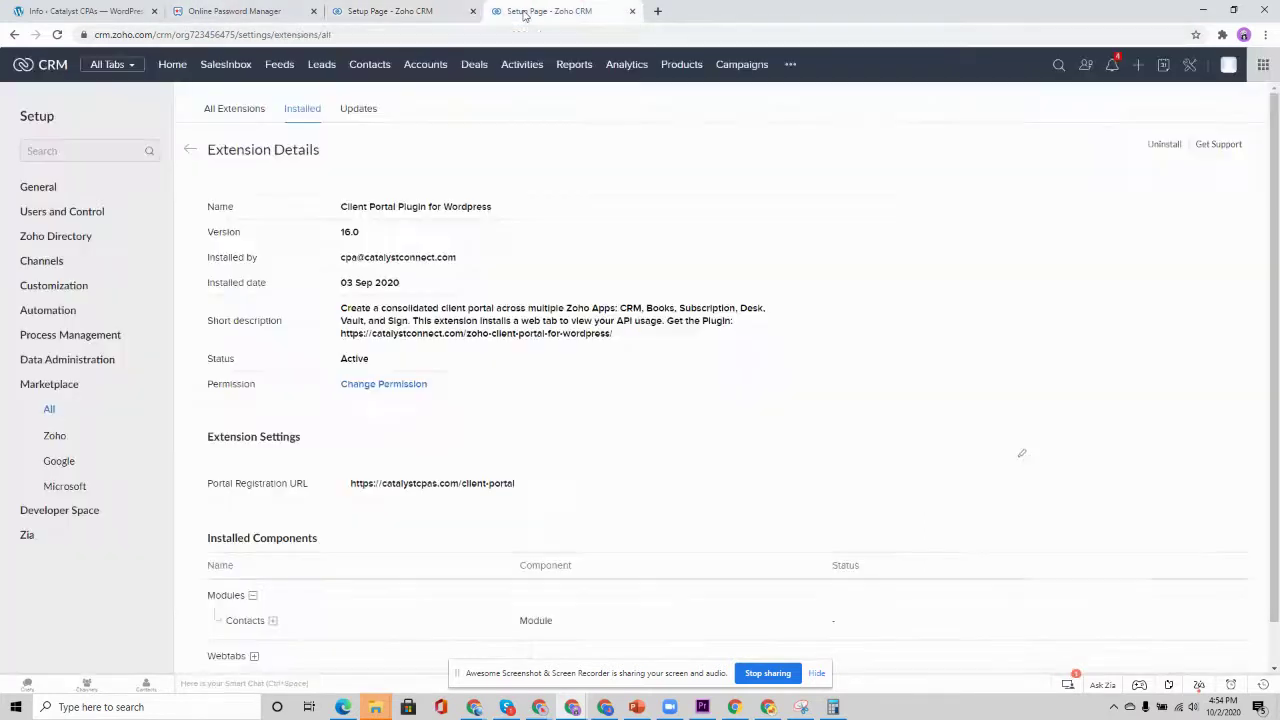
Open a Stark Industries contact and find its Portal Invitation Sent date, Sep 11, 2020
left_click(526, 14)
left_click(371, 63)
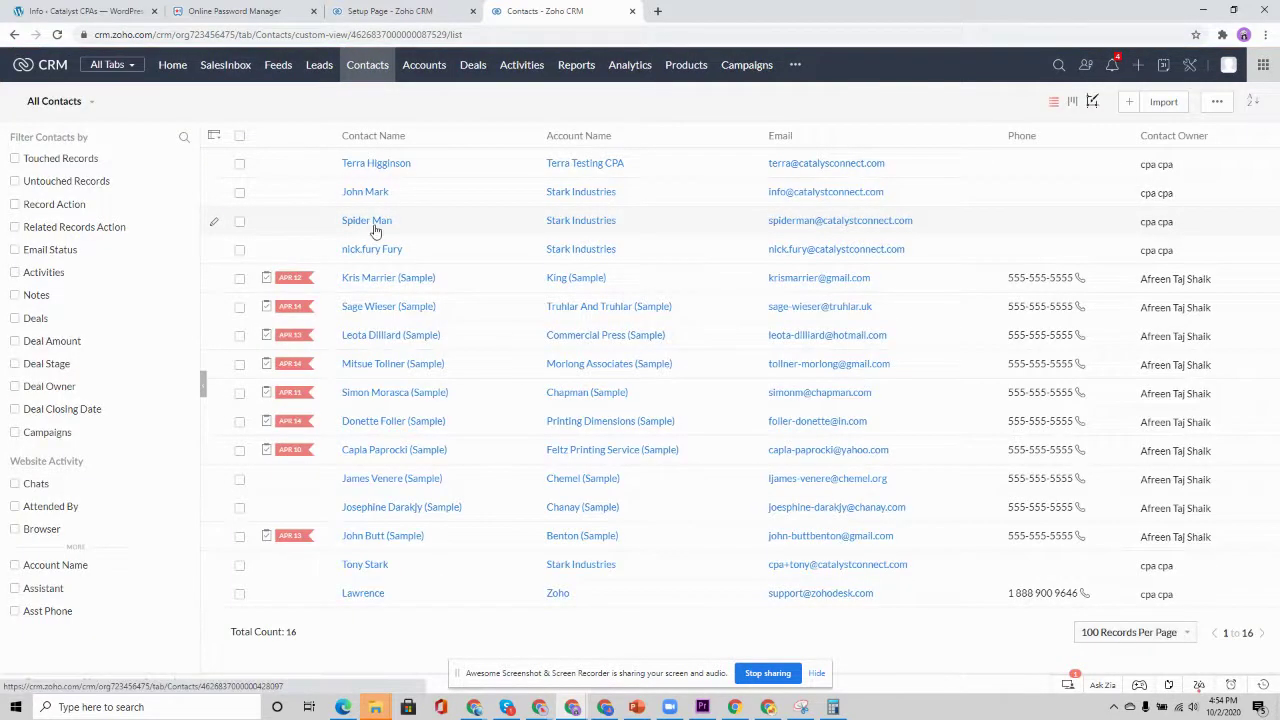
left_click(372, 224)
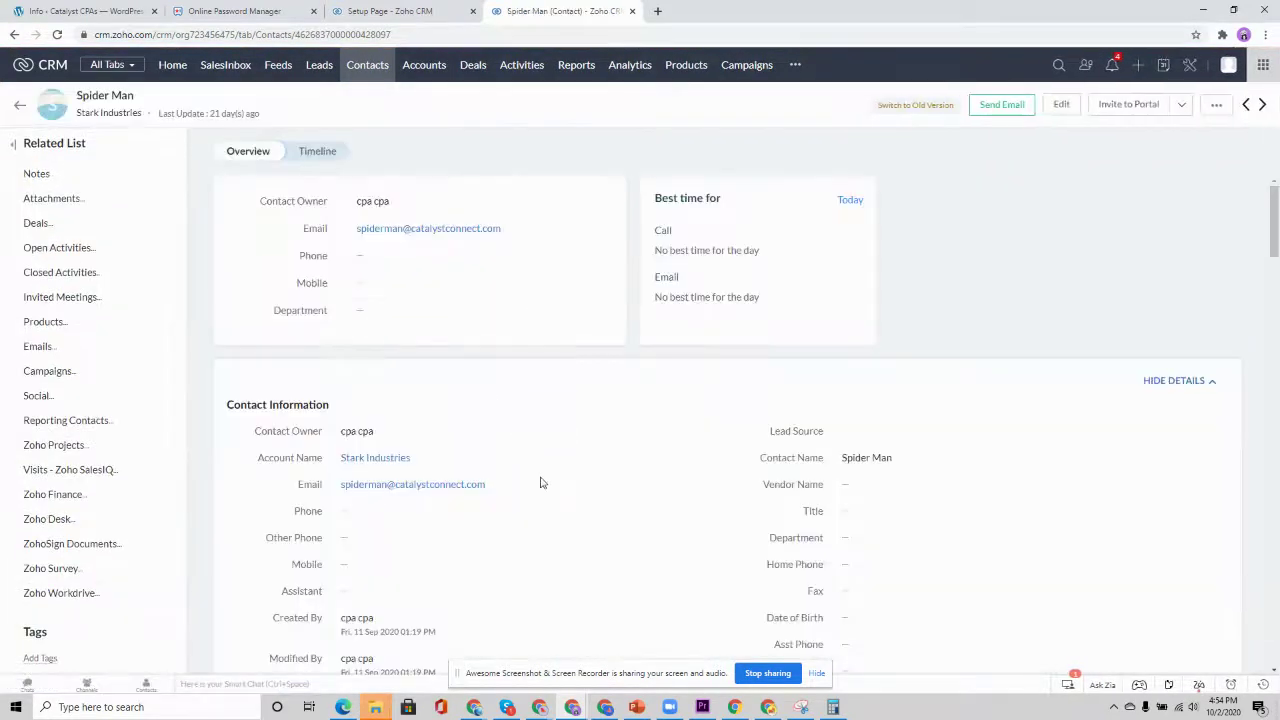
scroll(540, 483, "down", 2)
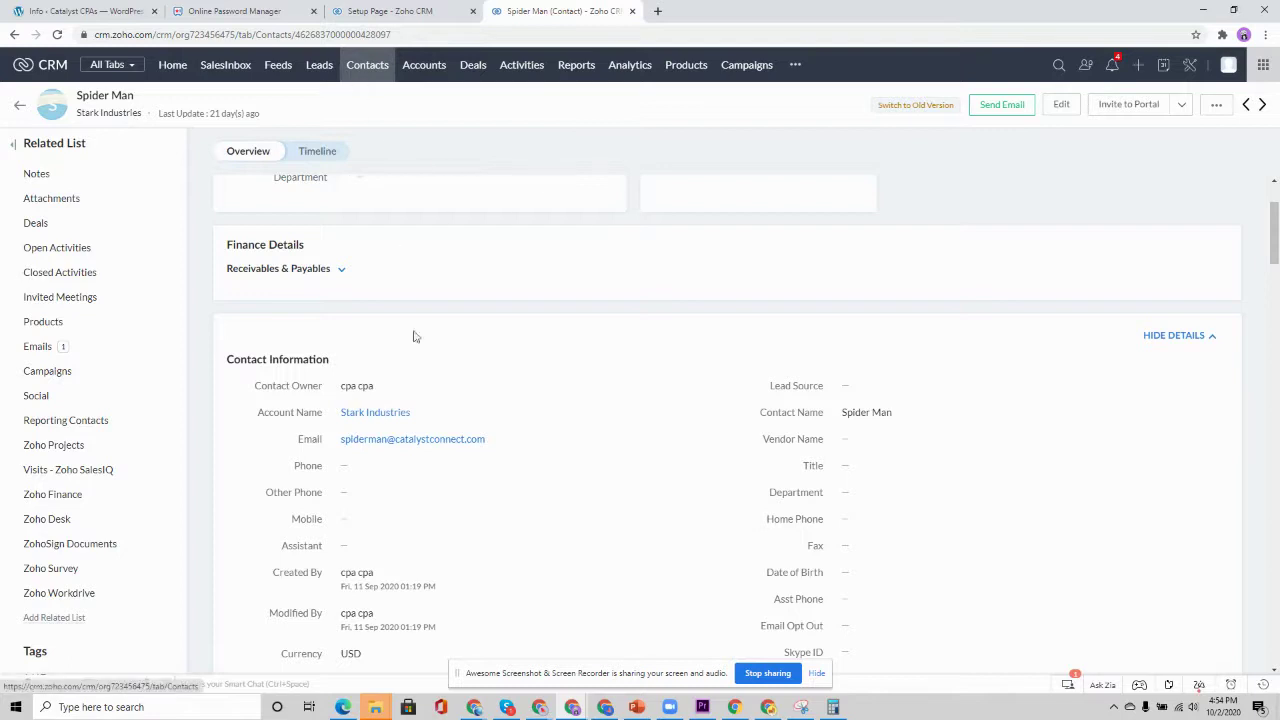
scroll(560, 537, "down", 1)
scroll(560, 537, "down", 1)
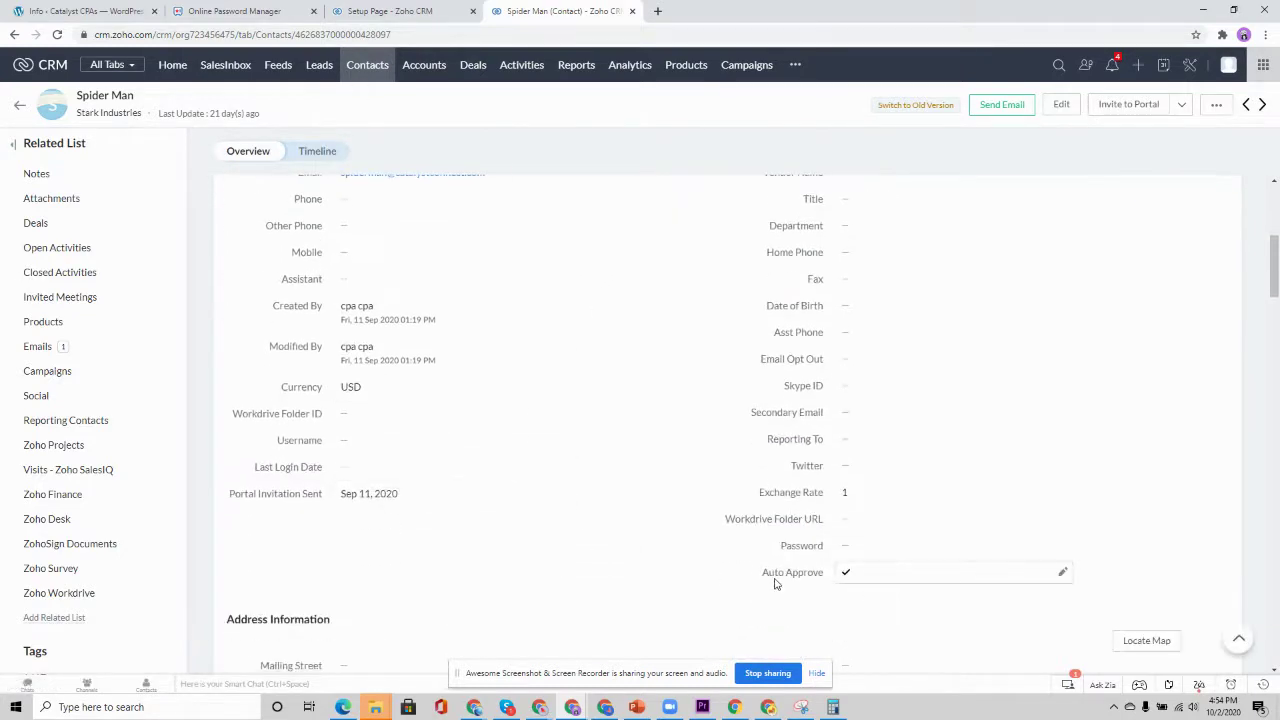
Compare the contact's record with the invitation template, finishing on the template
left_click(390, 11)
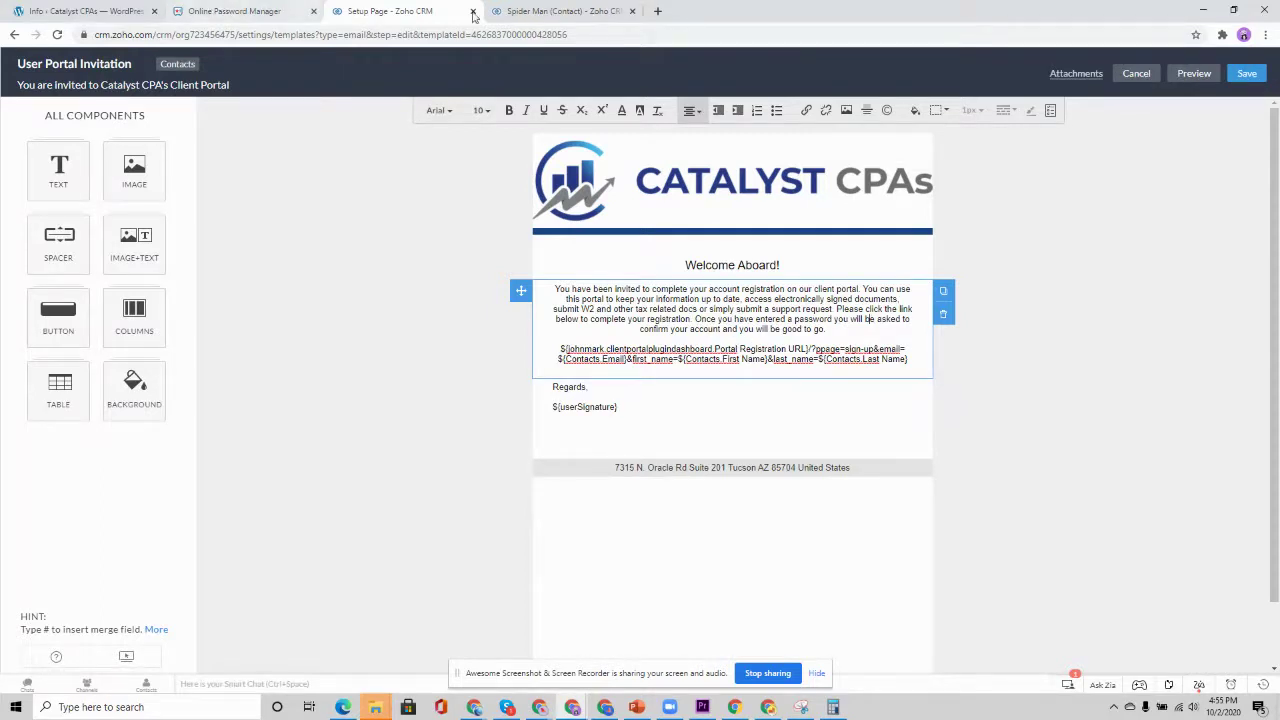
left_click(560, 11)
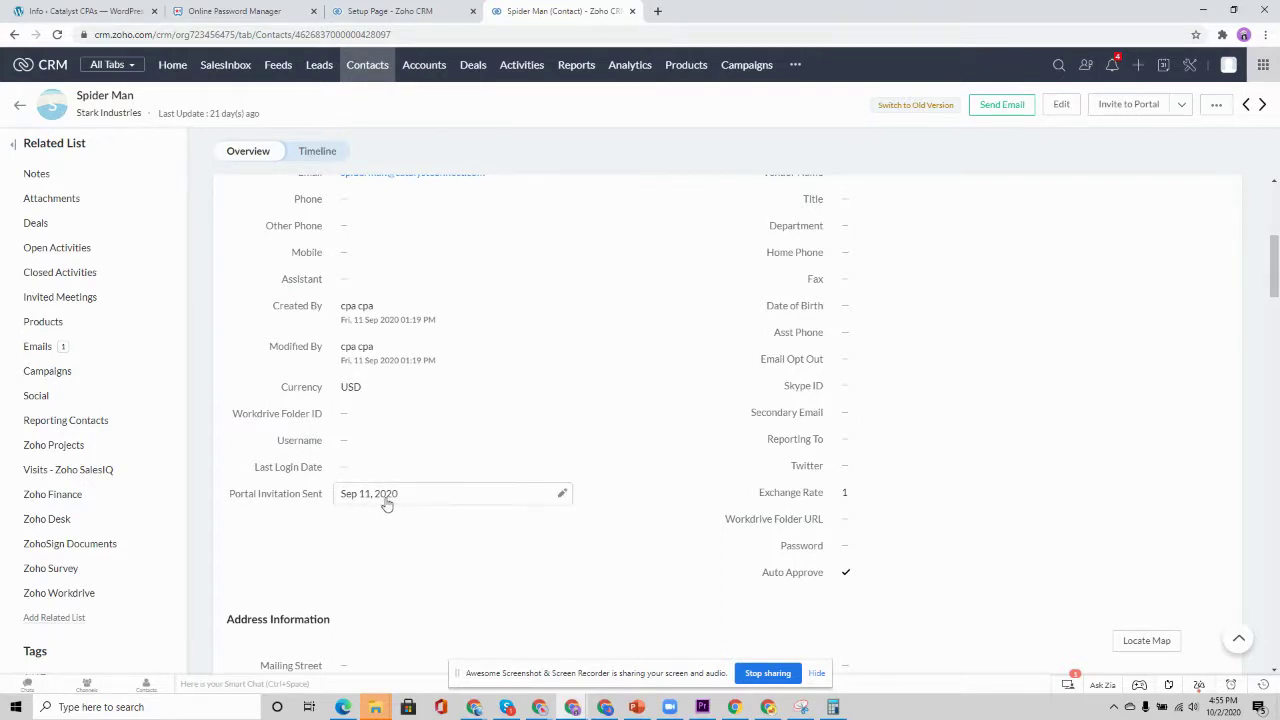
left_click(418, 10)
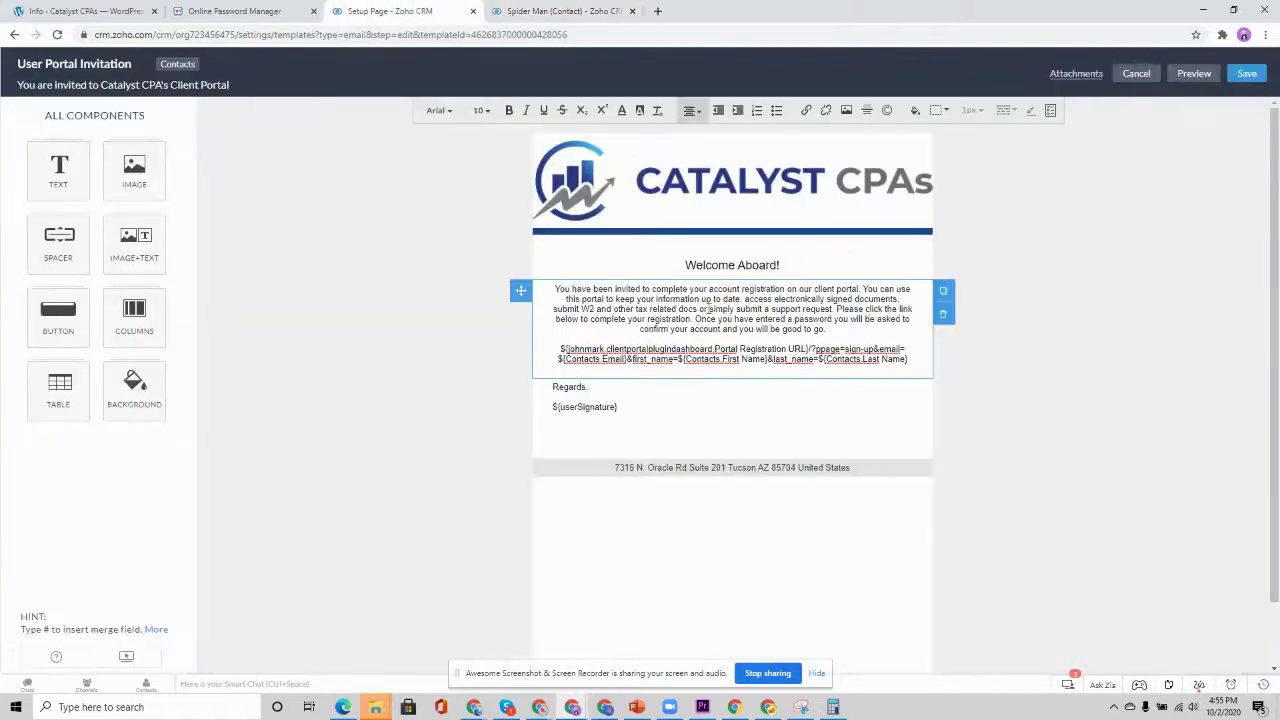